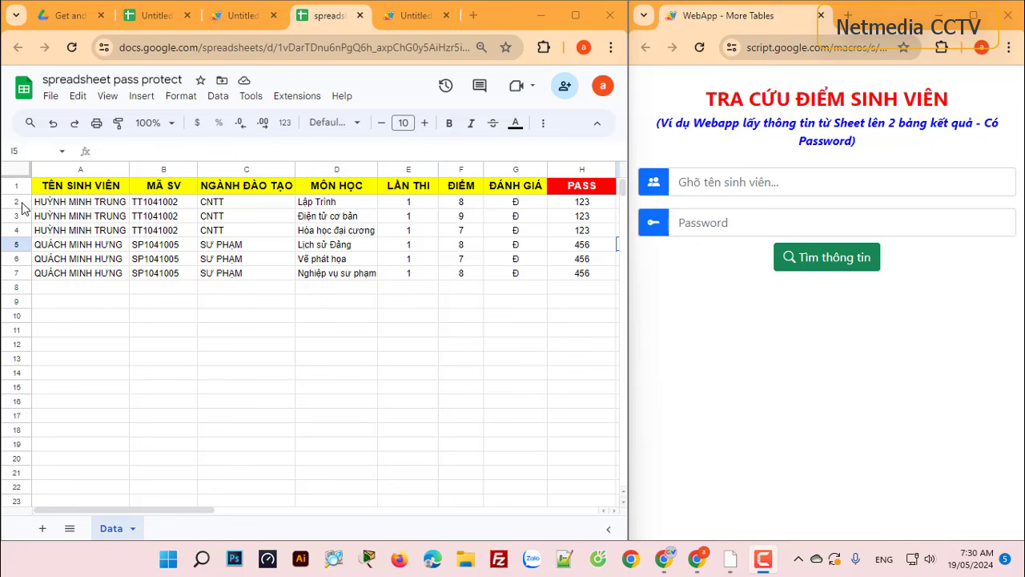
Highlight the six student grade rows and their PASS values, then switch to the lookup web app
{"action": "left_click_drag", "start_coordinate": [16, 202], "coordinate": [14, 275]}
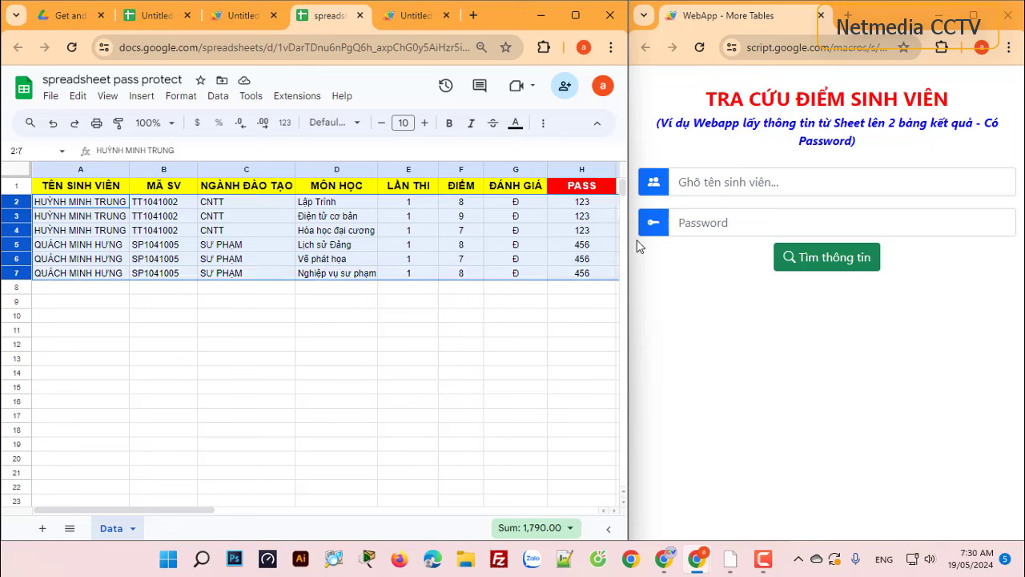
{"action": "left_click_drag", "start_coordinate": [583, 206], "coordinate": [585, 234]}
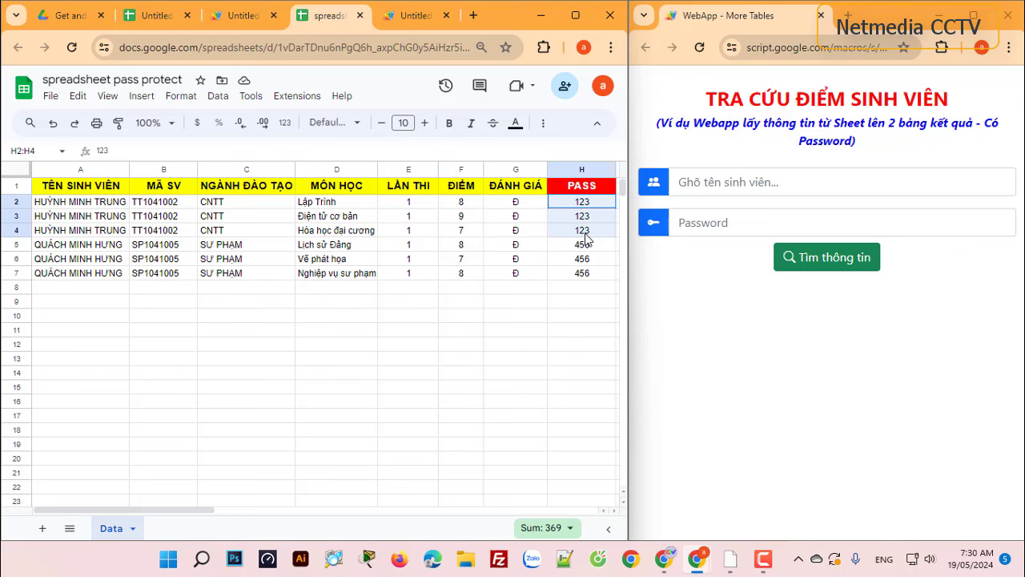
{"action": "left_click", "coordinate": [581, 258]}
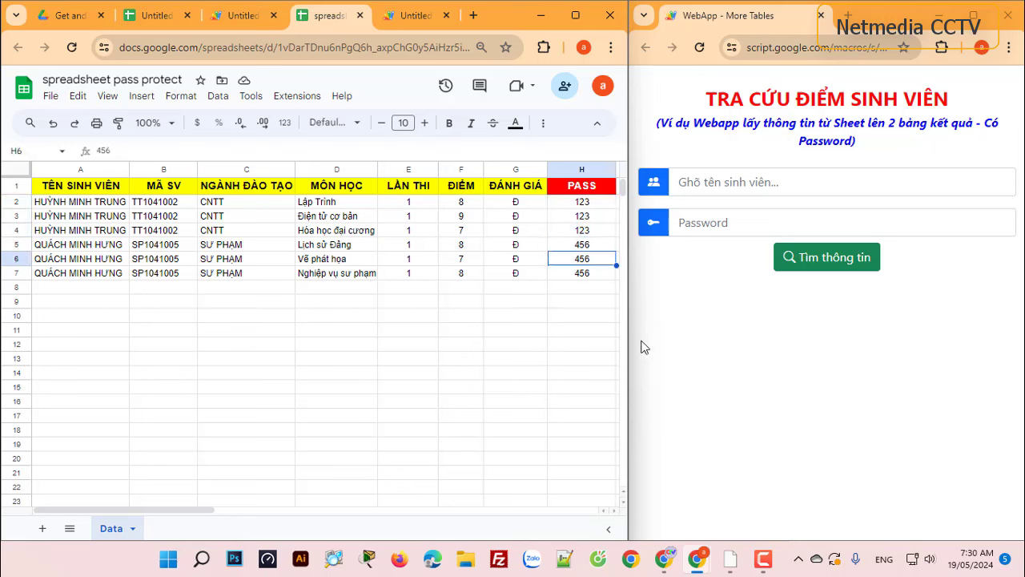
{"action": "left_click", "coordinate": [840, 349]}
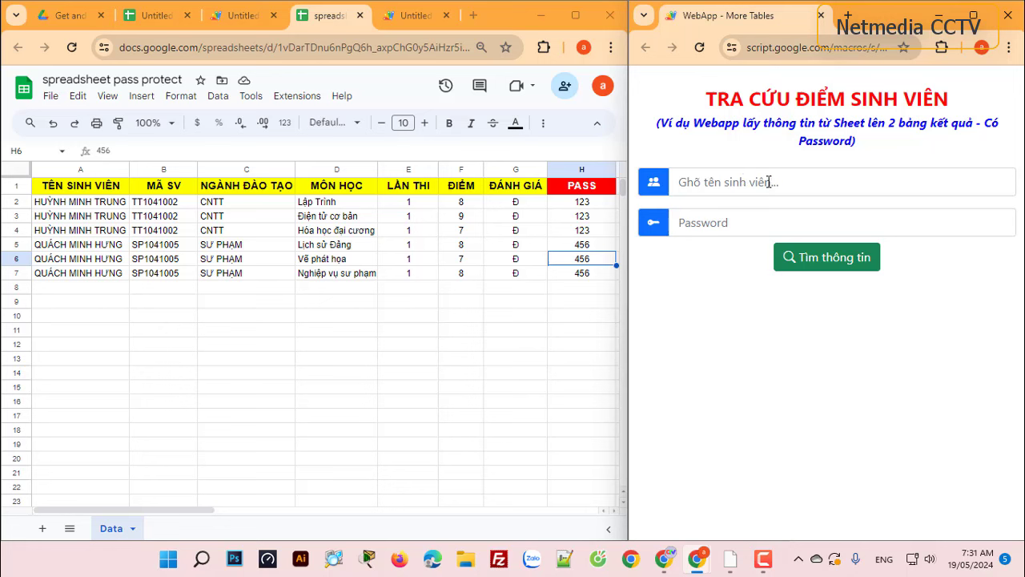
Autofill the first student's name and search with an incorrect password
{"action": "left_click", "coordinate": [768, 182]}
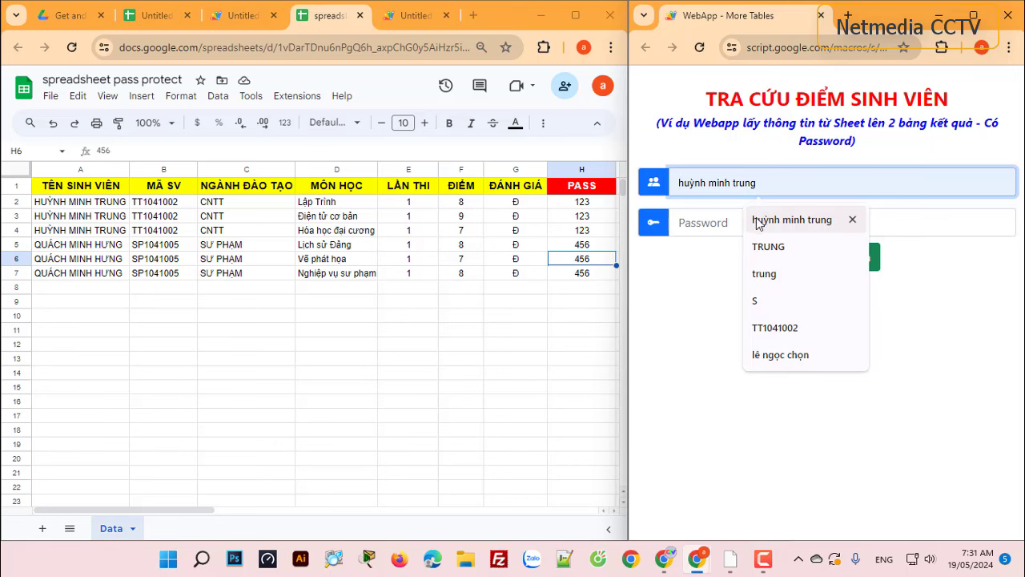
{"action": "left_click", "coordinate": [785, 225]}
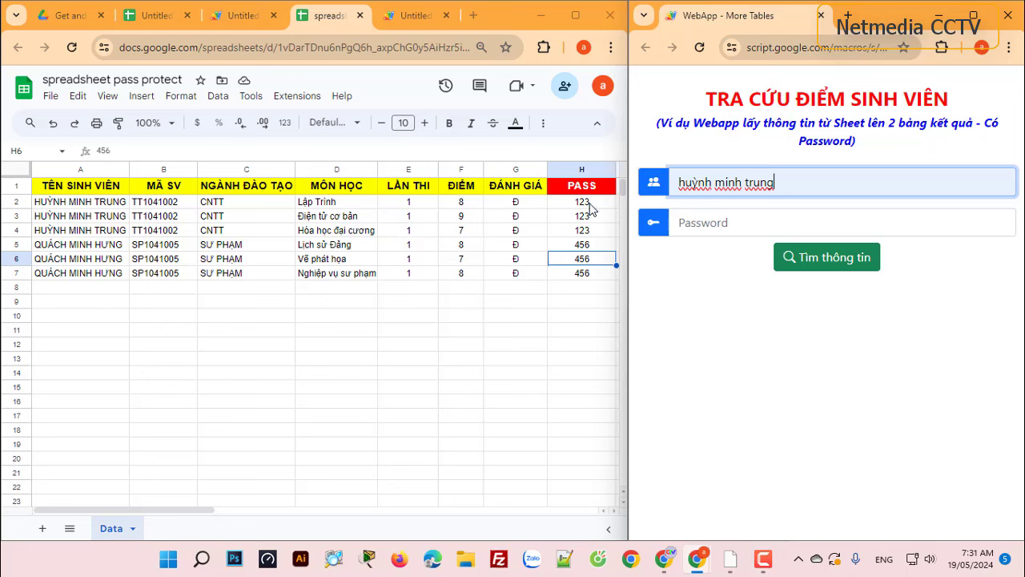
{"action": "left_click", "coordinate": [738, 215]}
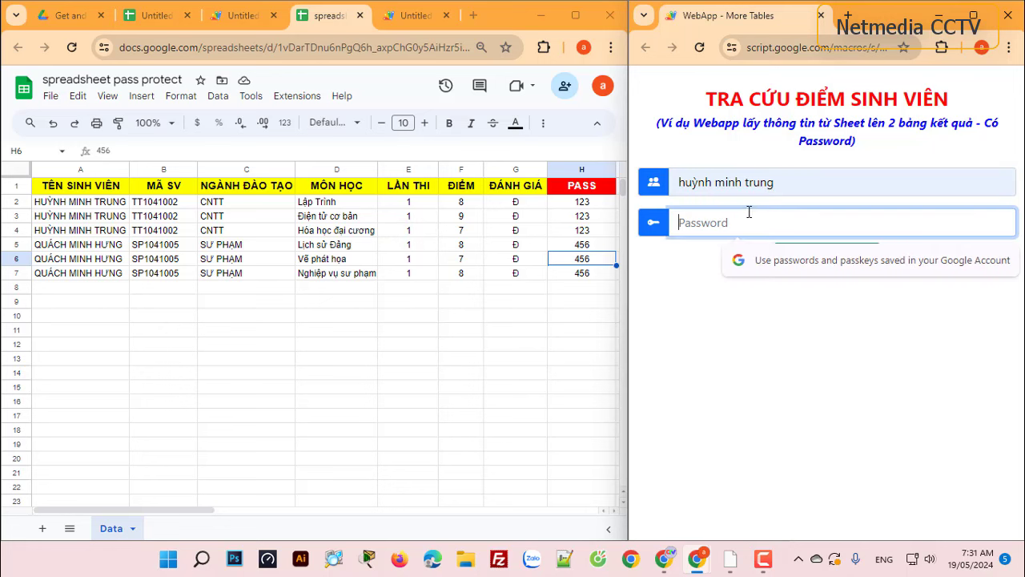
{"action": "type", "text": "1234"}
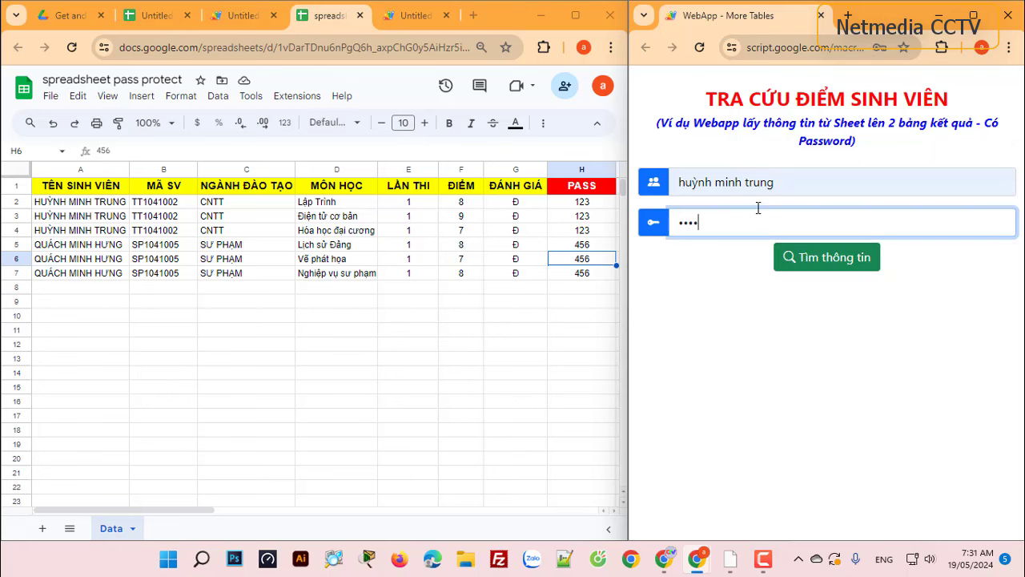
{"action": "left_click", "coordinate": [817, 258]}
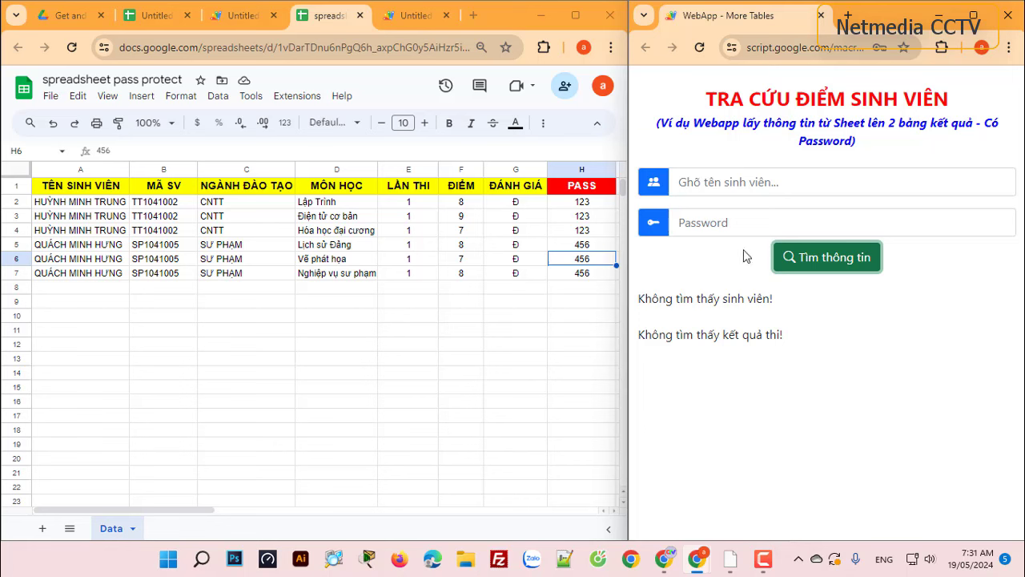
Search again with the correct password, showing the first student's scores 8, 9 and 7
{"action": "left_click", "coordinate": [742, 185]}
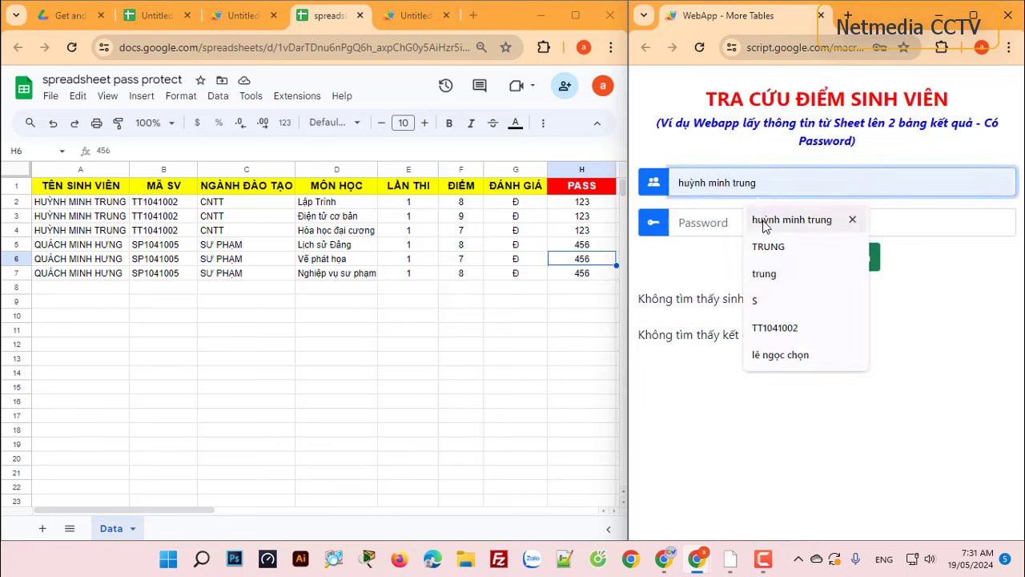
{"action": "left_click", "coordinate": [767, 218]}
{"action": "left_click", "coordinate": [720, 221]}
{"action": "type", "text": "123"}
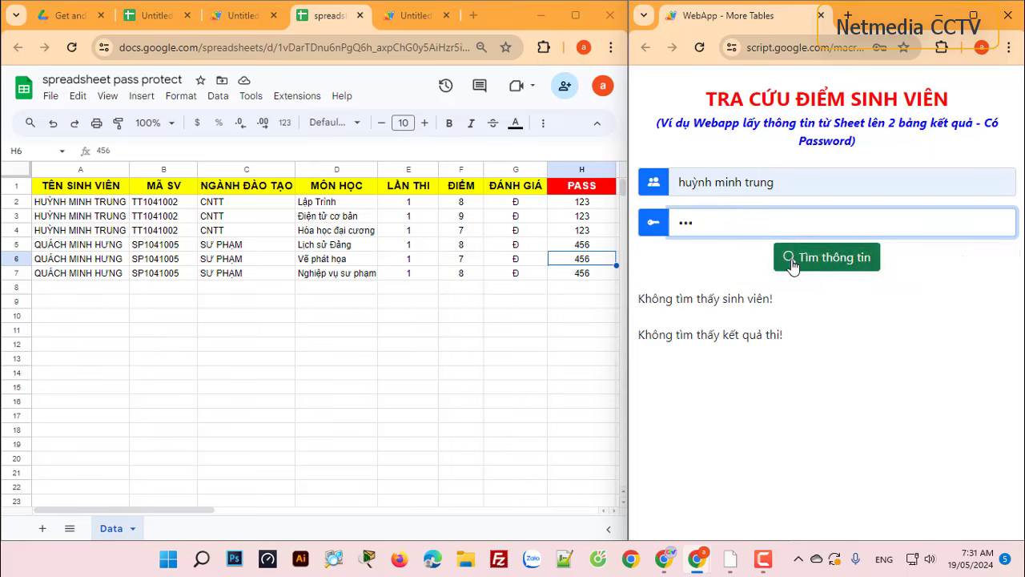
{"action": "left_click", "coordinate": [792, 260]}
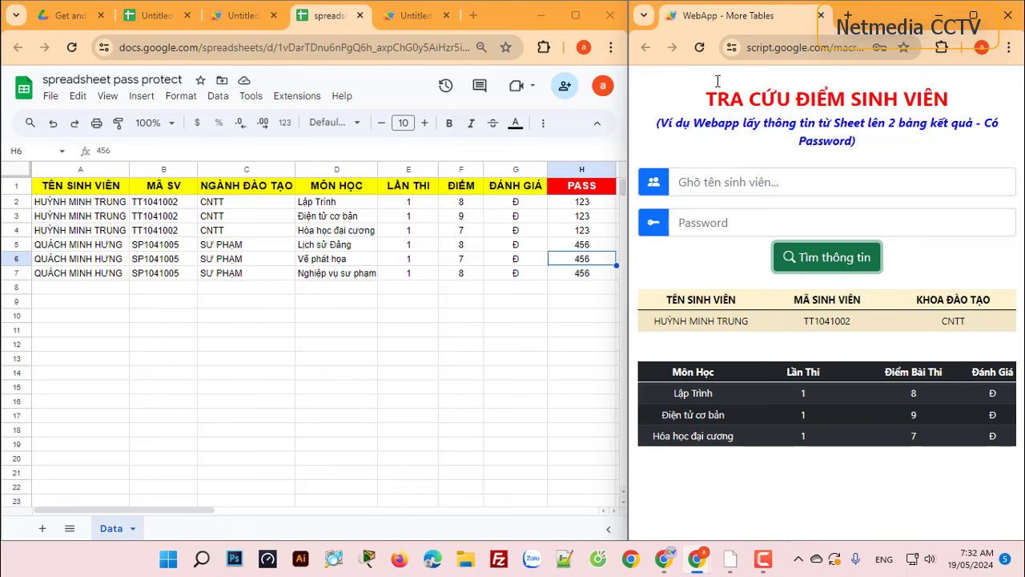
Reload the web app and look up the second student's grades by name and password
{"action": "left_click", "coordinate": [699, 47]}
{"action": "left_click", "coordinate": [1012, 88]}
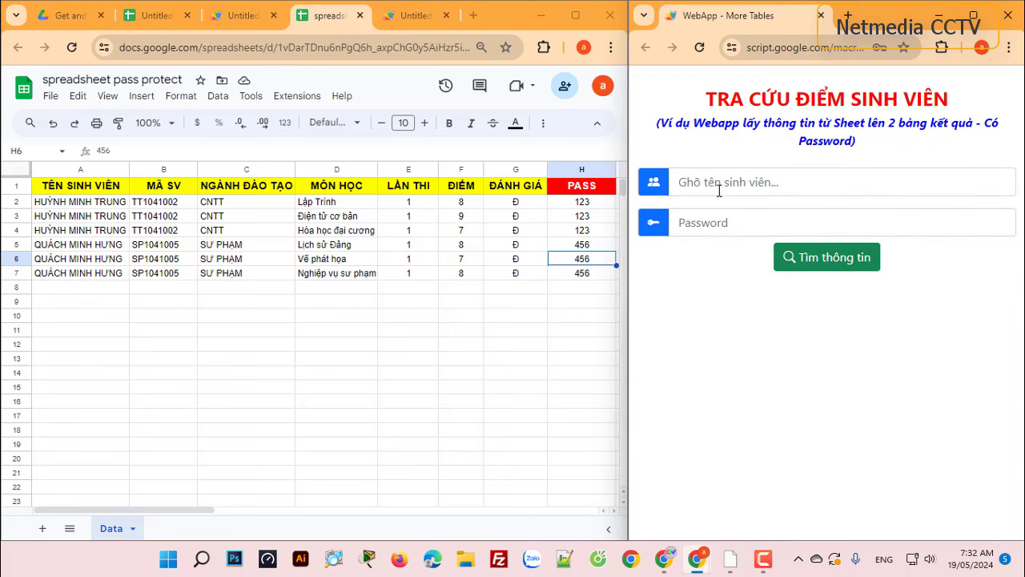
{"action": "left_click", "coordinate": [725, 176]}
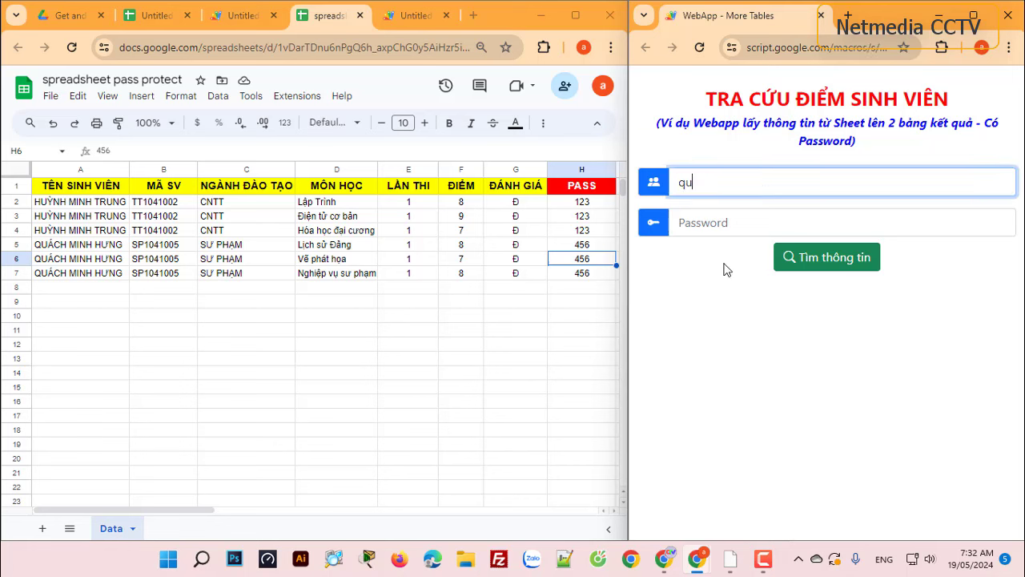
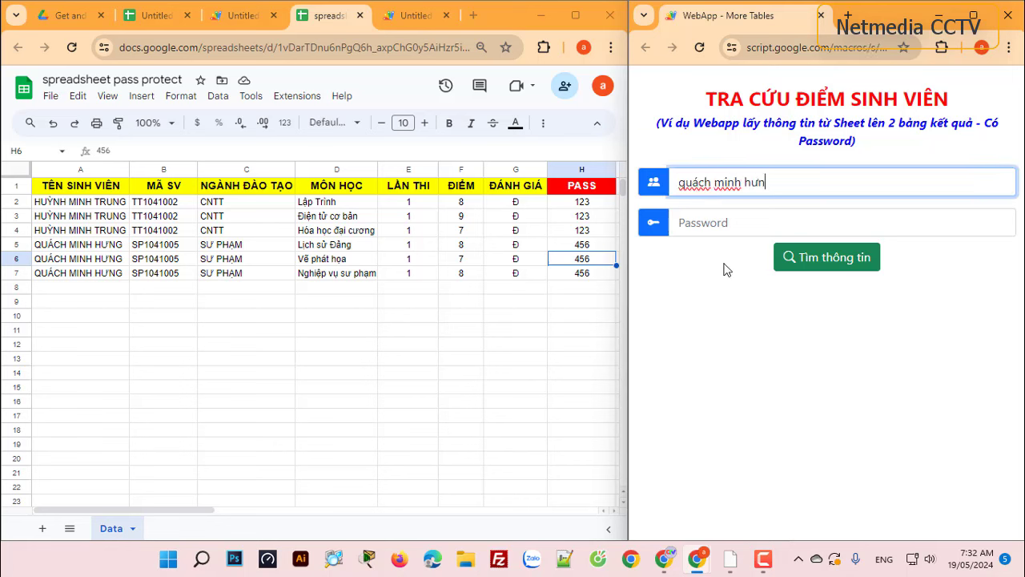
{"action": "left_click", "coordinate": [734, 226]}
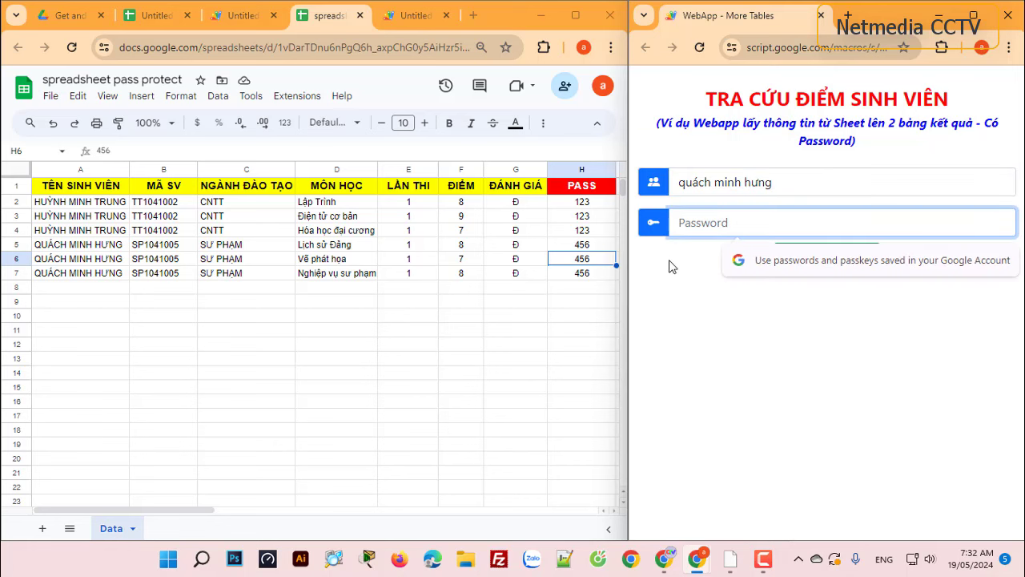
{"action": "type", "text": "45"}
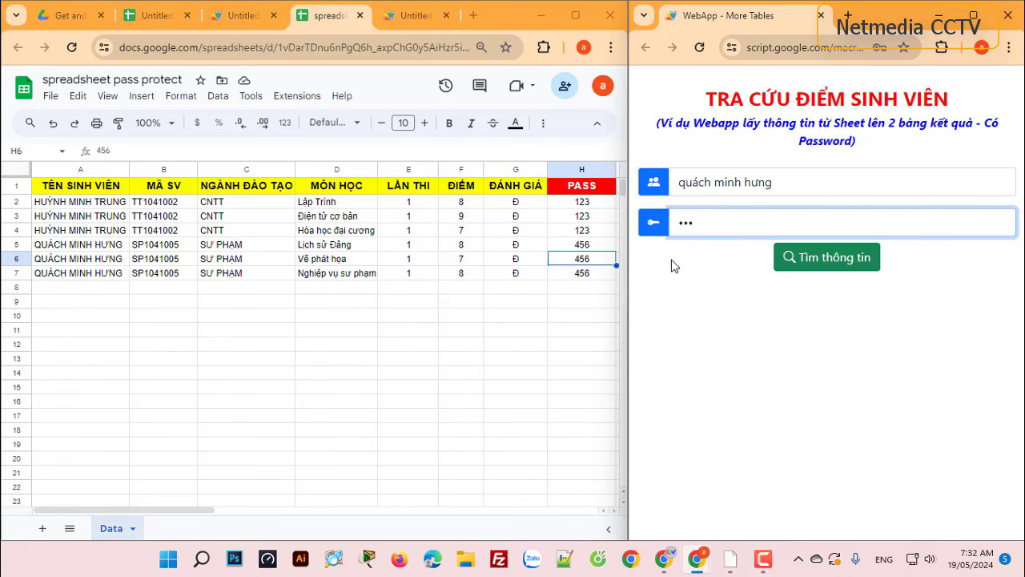
{"action": "left_click", "coordinate": [831, 265]}
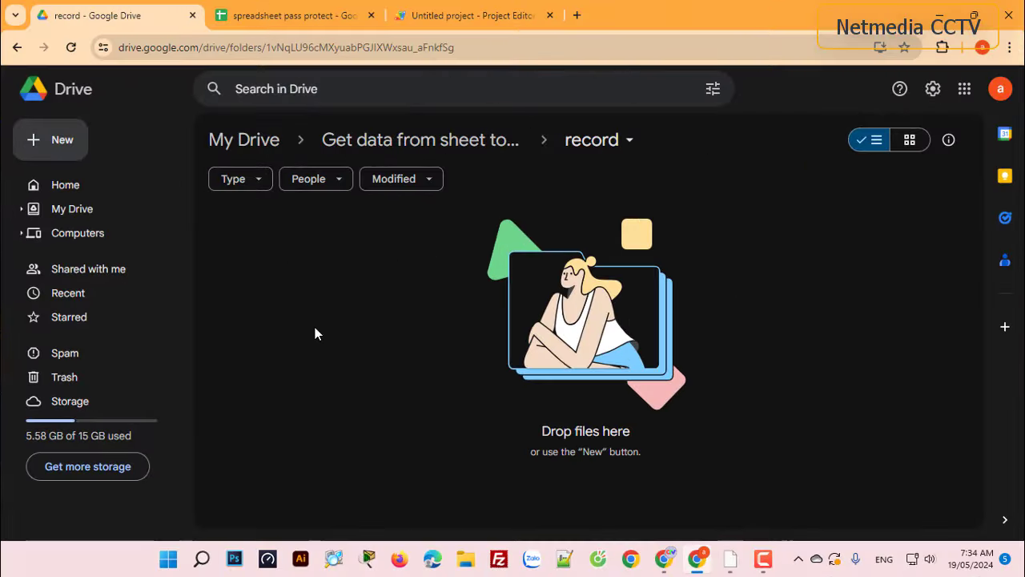
Create a blank Google Sheets spreadsheet in the record folder
{"action": "left_click", "coordinate": [59, 146]}
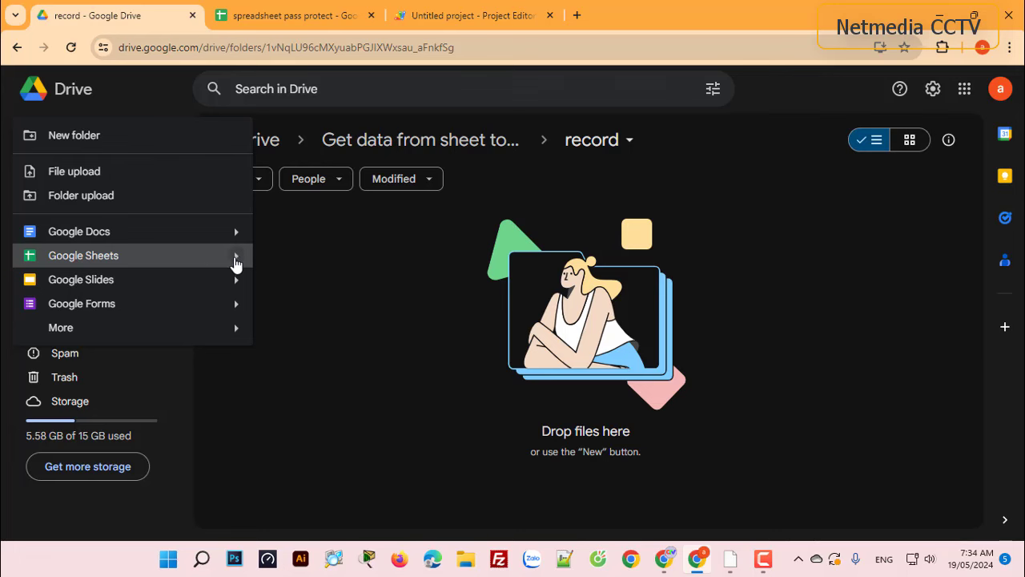
{"action": "mouse_move", "coordinate": [235, 263]}
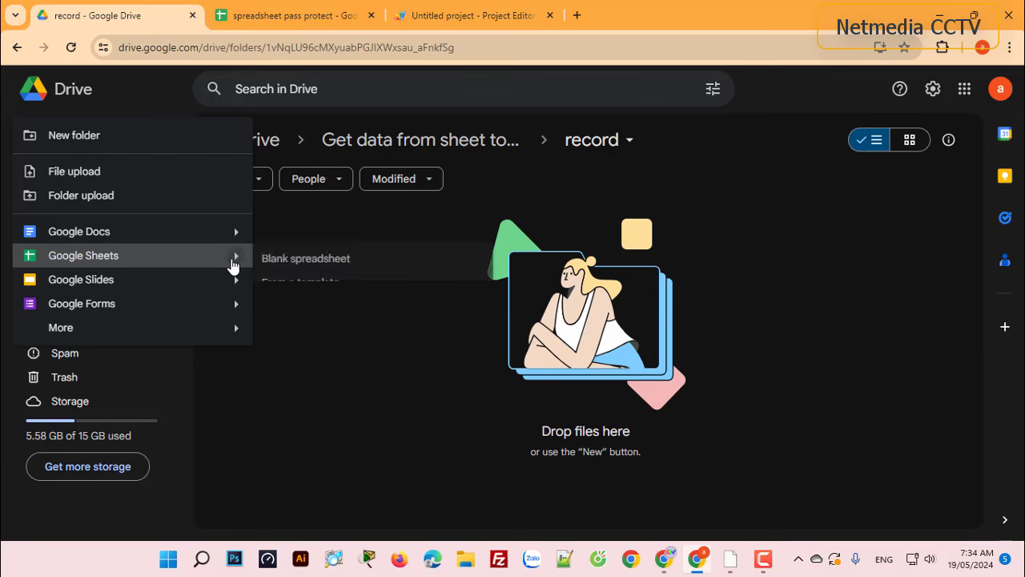
{"action": "left_click", "coordinate": [301, 264]}
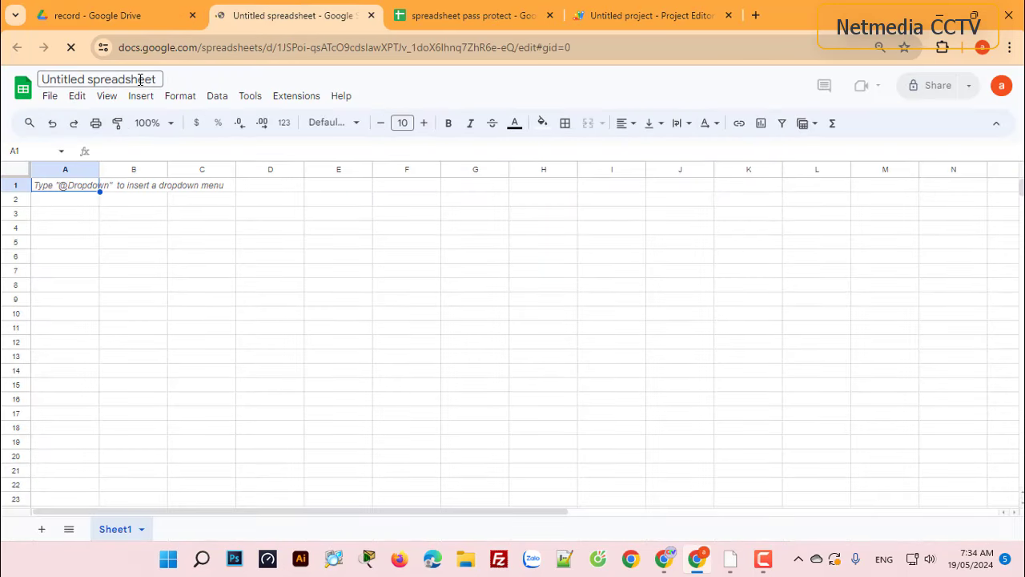
Rename the spreadsheet to 'Get data to 2 table result with password'
{"action": "left_click", "coordinate": [142, 80]}
{"action": "left_click", "coordinate": [139, 81]}
{"action": "type", "text": "Get"}
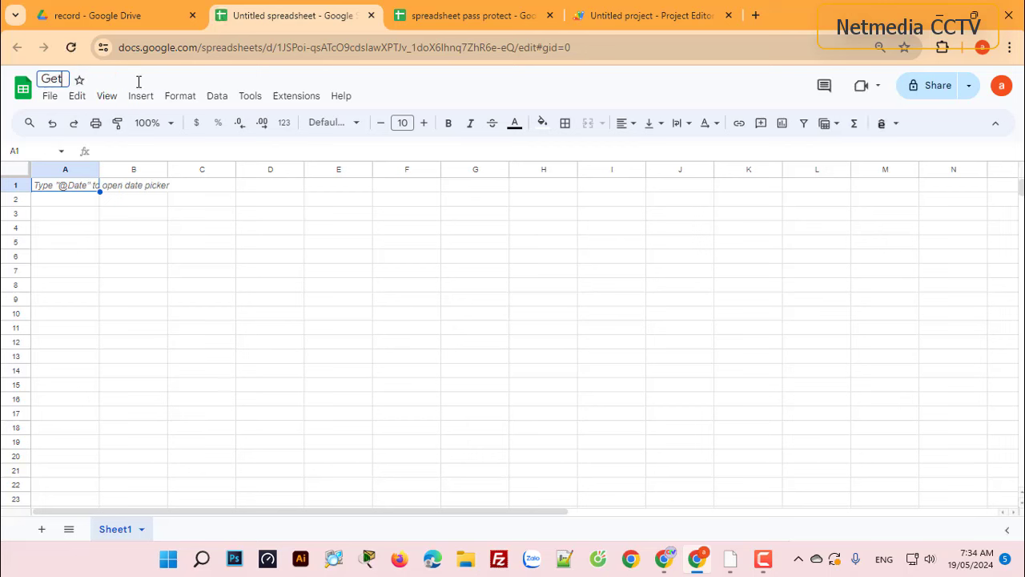
{"action": "type", "text": " data to 2 table re"}
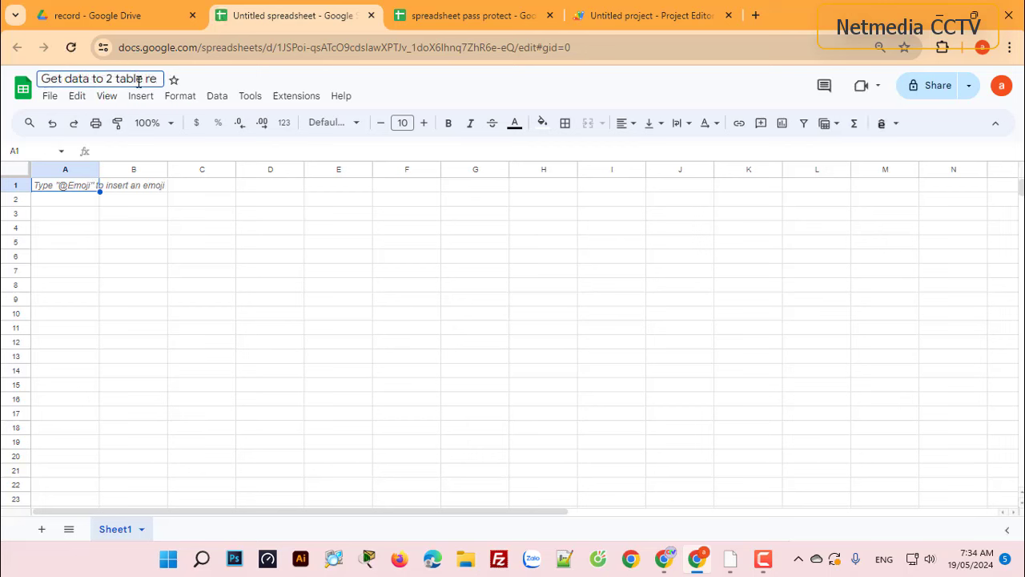
{"action": "type", "text": "sult with passwor"}
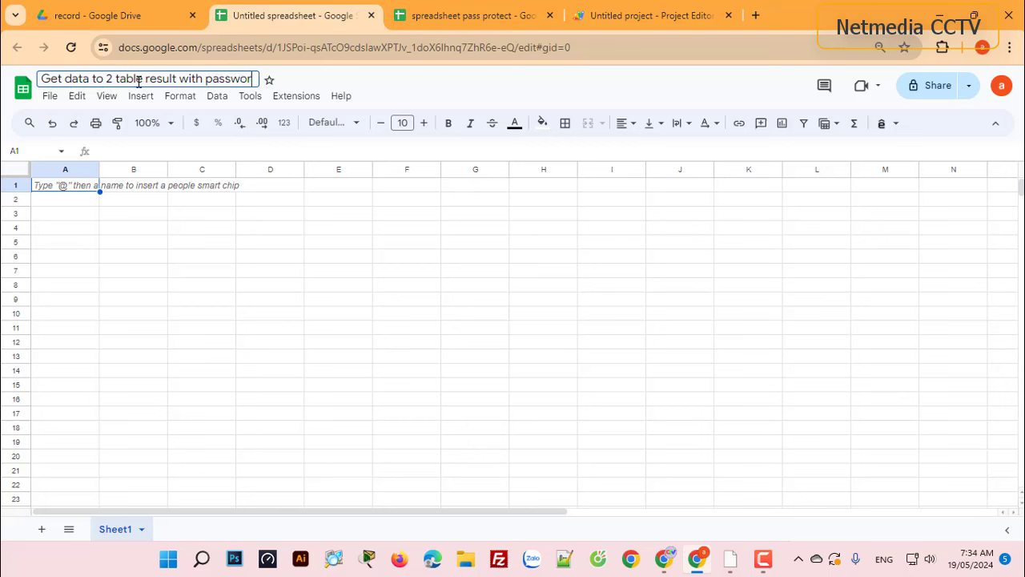
{"action": "type", "text": "d"}
{"action": "key", "text": "Return"}
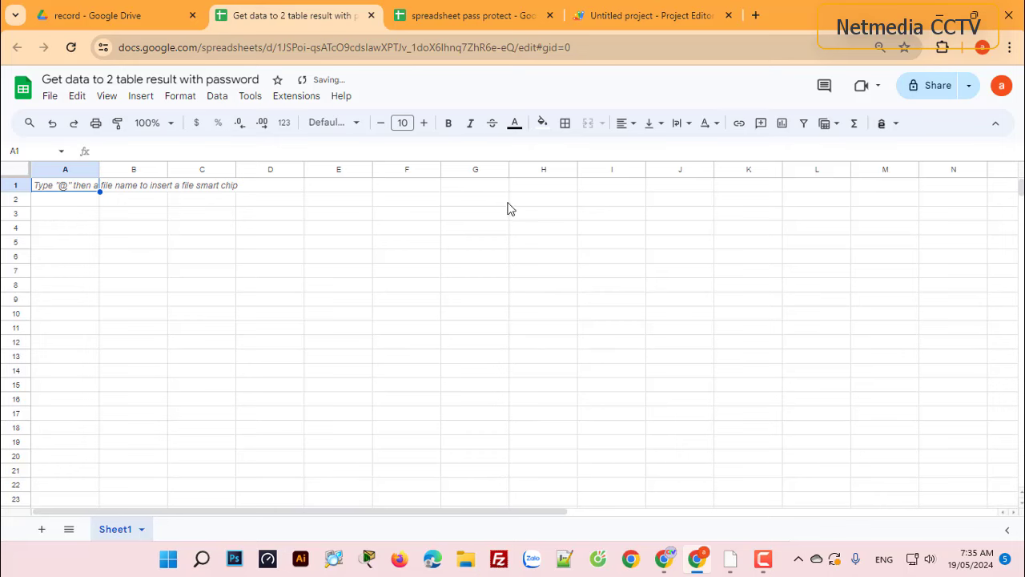
Paste the student grade table and autofit columns A and C
{"action": "key", "text": "ctrl+v"}
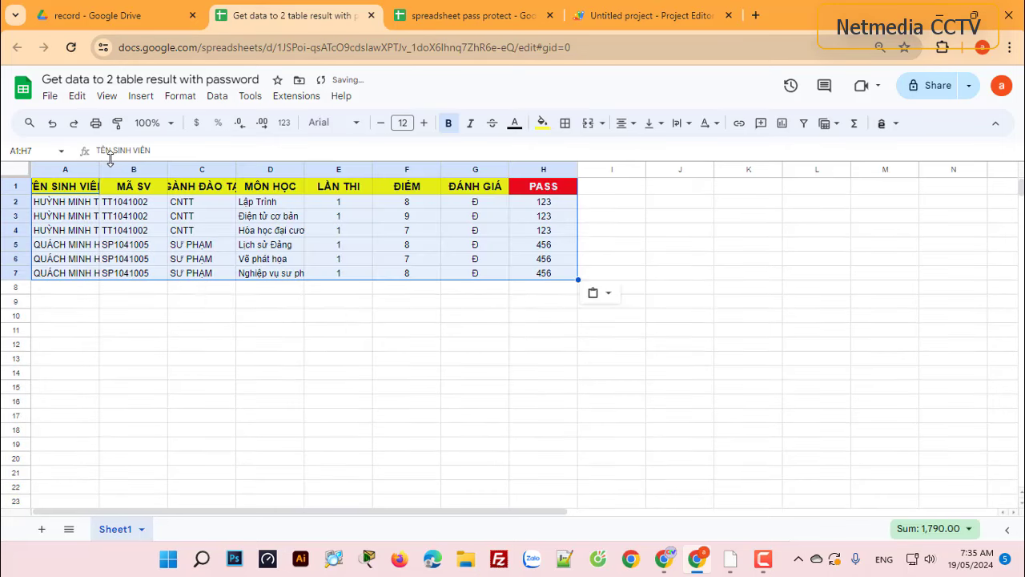
{"action": "left_click", "coordinate": [133, 357]}
{"action": "double_click", "coordinate": [100, 169]}
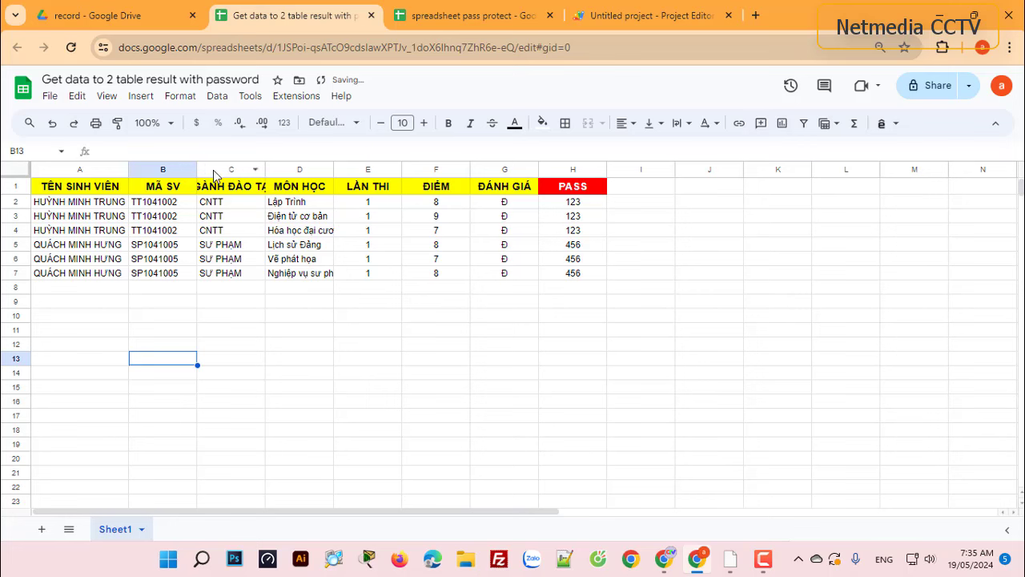
{"action": "double_click", "coordinate": [265, 169]}
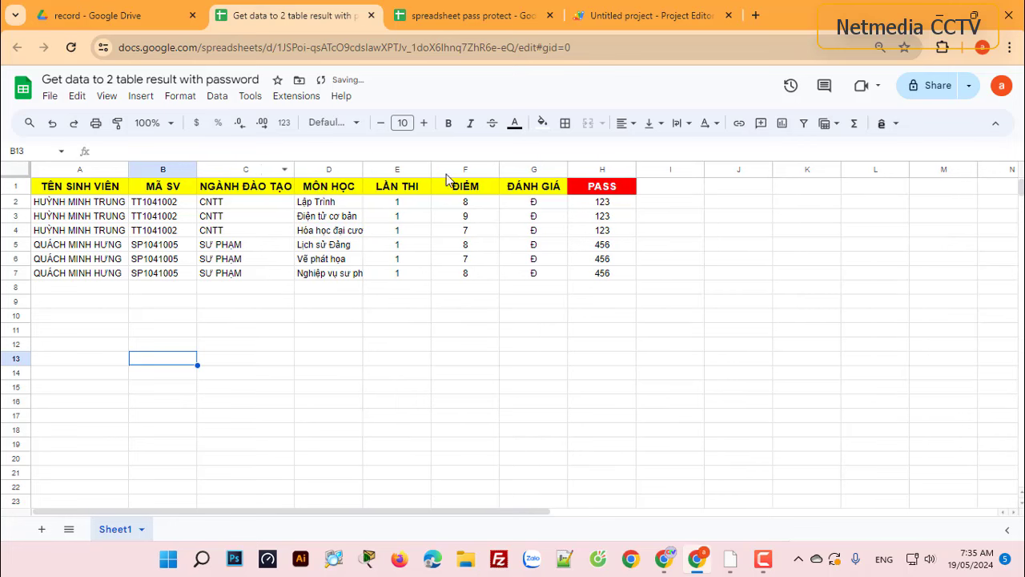
{"action": "left_click", "coordinate": [517, 393]}
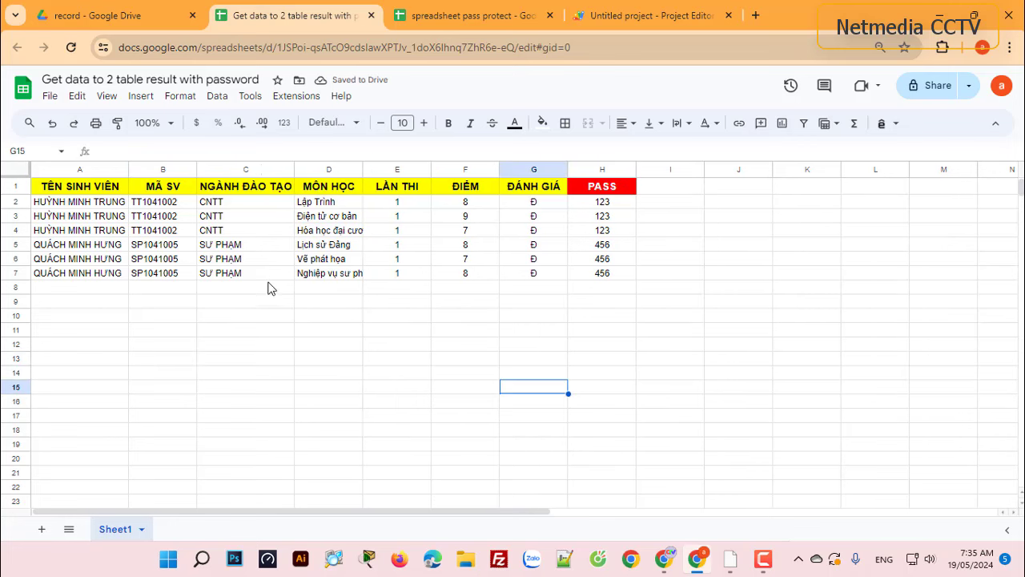
{"action": "left_click", "coordinate": [64, 171]}
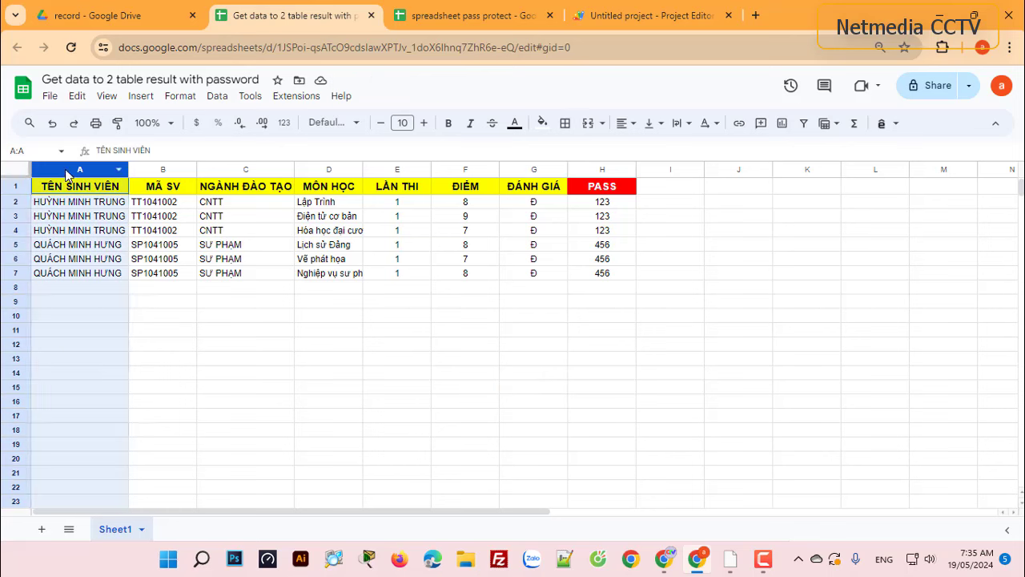
{"action": "left_click", "coordinate": [598, 171]}
{"action": "left_click", "coordinate": [274, 371]}
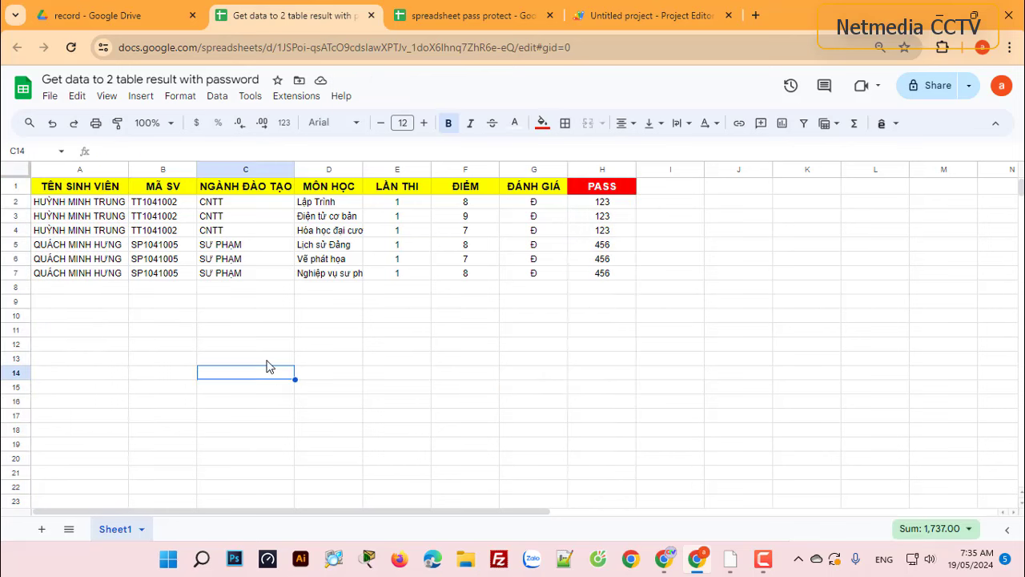
Number row 8 from 0 to 7 across columns A to H
{"action": "left_click", "coordinate": [78, 290]}
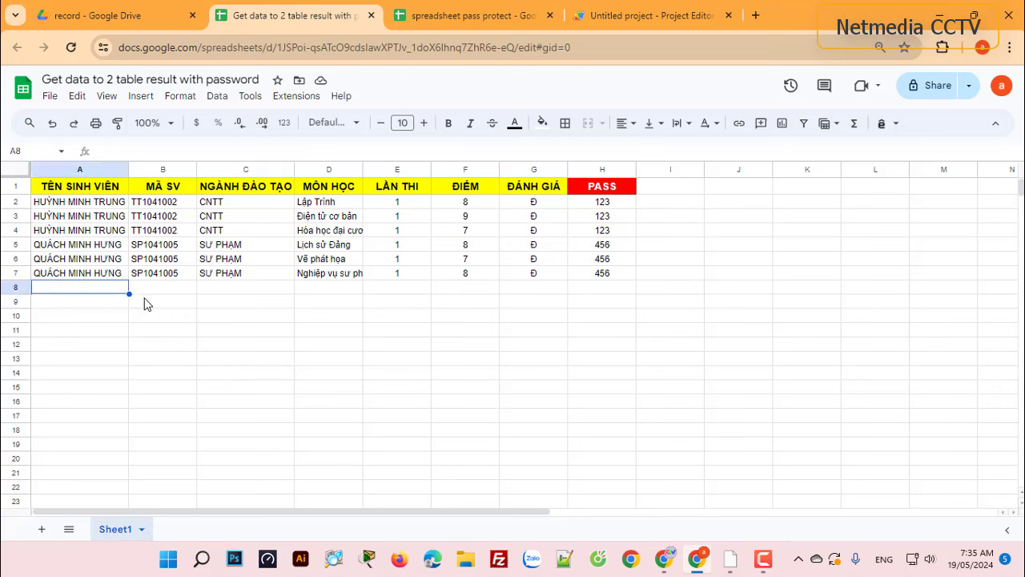
{"action": "type", "text": "0"}
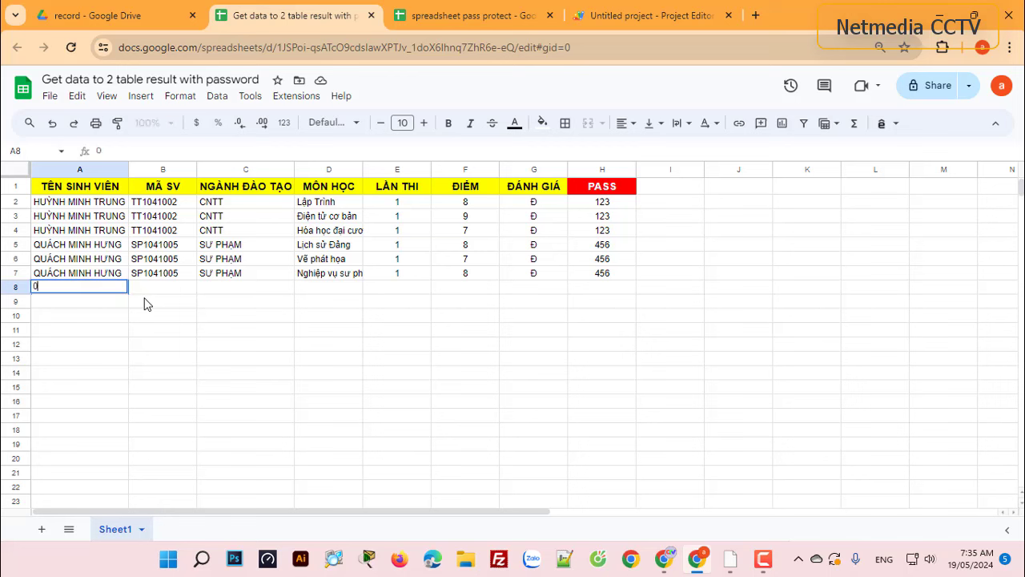
{"action": "key", "text": "Tab"}
{"action": "type", "text": "1"}
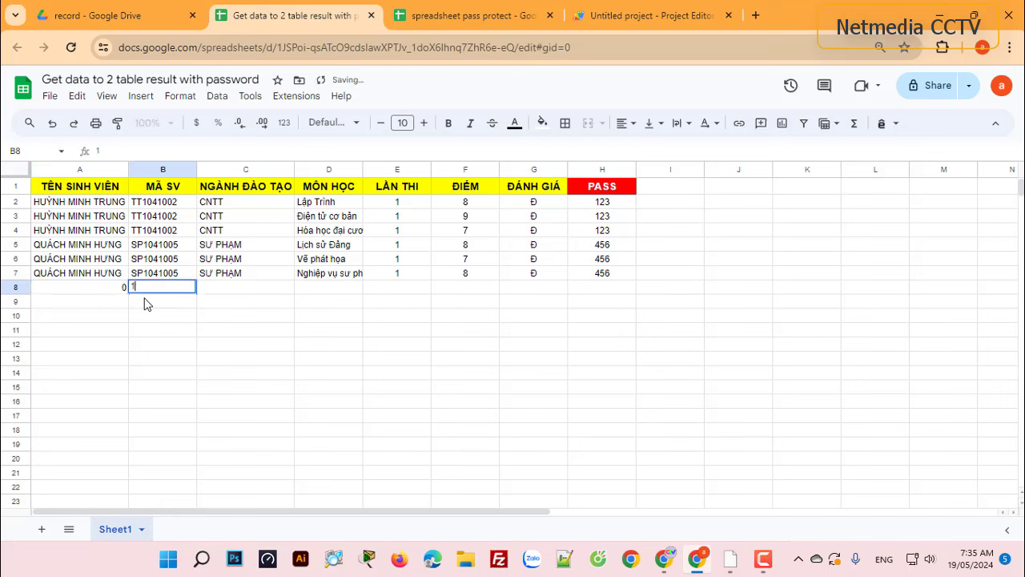
{"action": "key", "text": "Tab"}
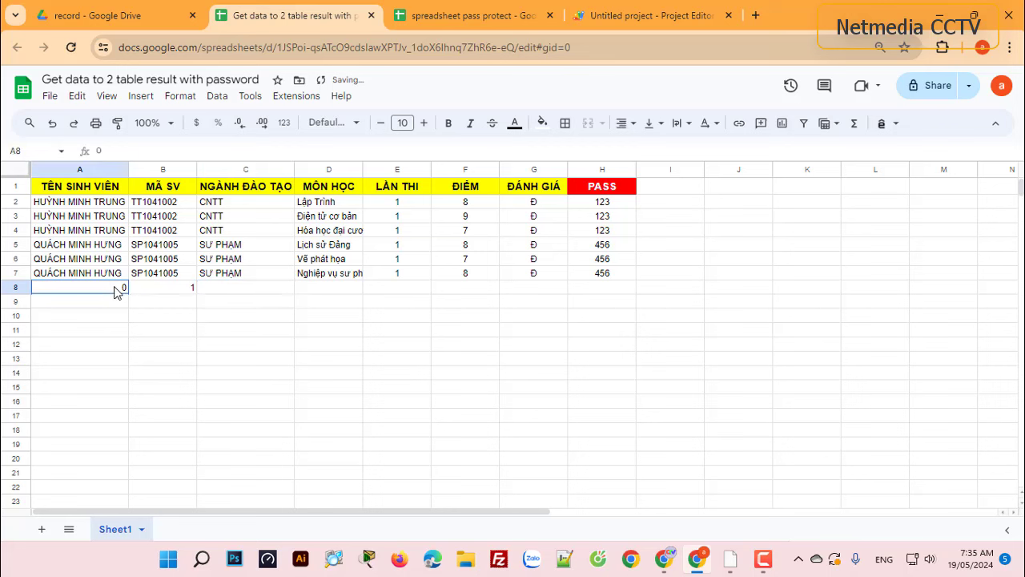
{"action": "left_click_drag", "start_coordinate": [111, 288], "coordinate": [603, 304]}
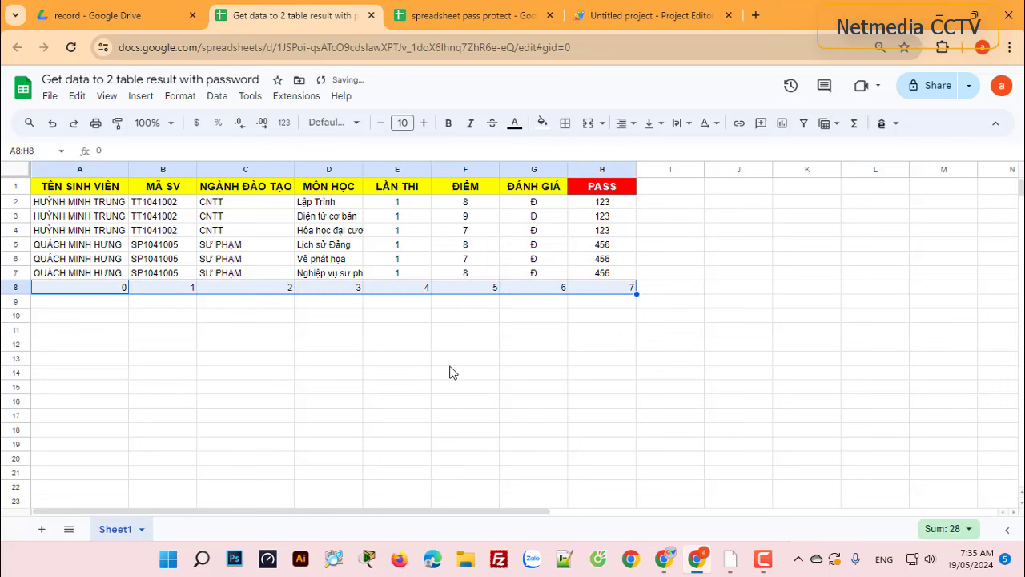
{"action": "left_click", "coordinate": [397, 387]}
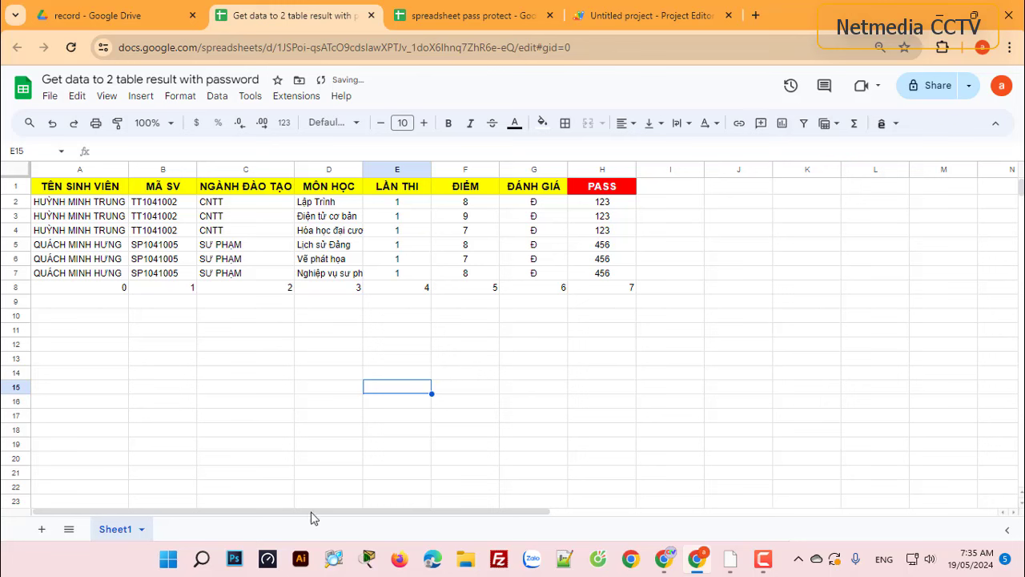
Rename the Sheet1 tab to Data
{"action": "double_click", "coordinate": [121, 530]}
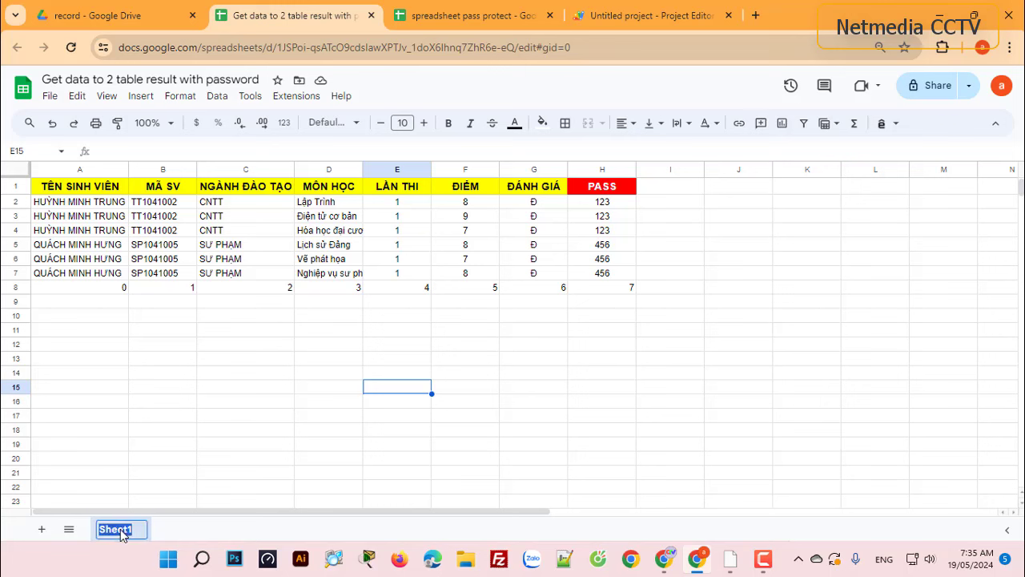
{"action": "type", "text": "Data"}
{"action": "key", "text": "Return"}
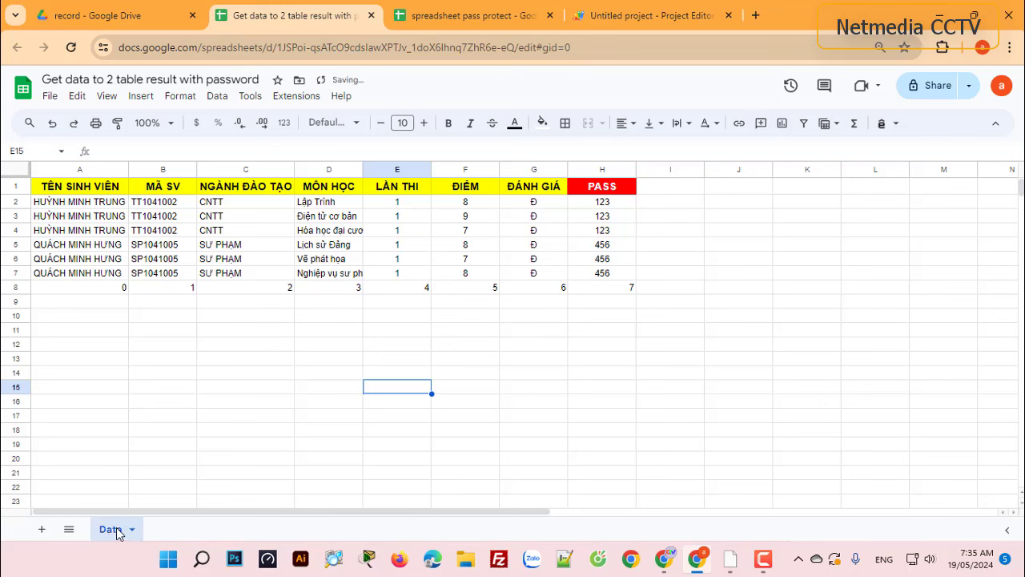
{"action": "left_click", "coordinate": [295, 104]}
Open Apps Script and replace Code.gs's default function with the pasted lookup script
{"action": "left_click", "coordinate": [312, 163]}
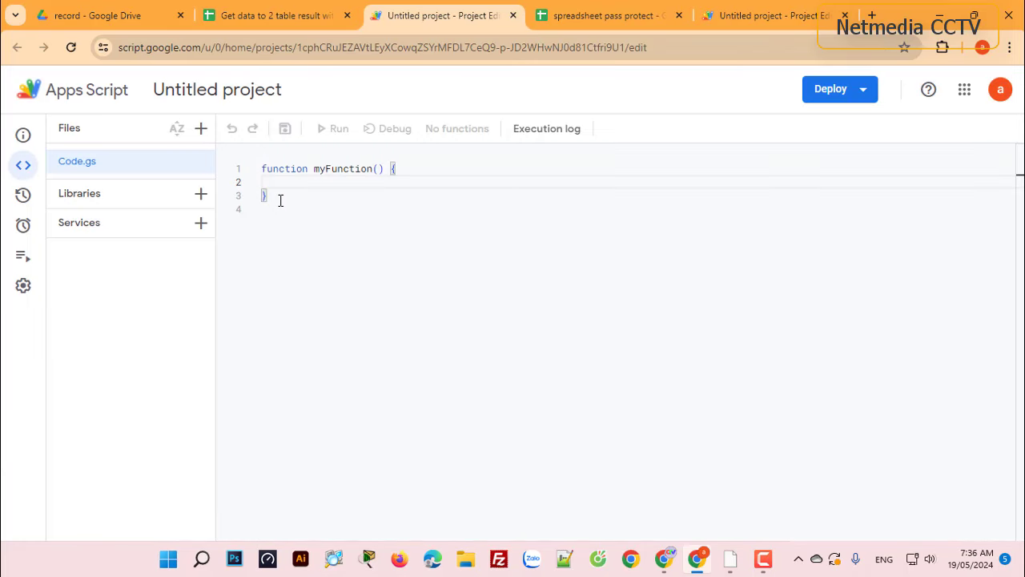
{"action": "left_click_drag", "start_coordinate": [279, 200], "coordinate": [262, 167]}
{"action": "key", "text": "Delete"}
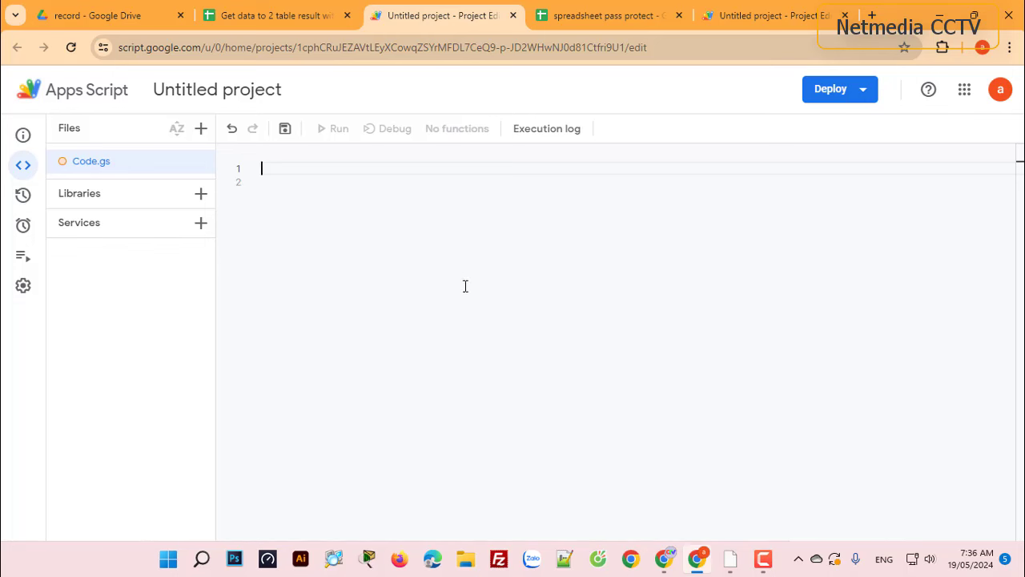
{"action": "right_click", "coordinate": [282, 165]}
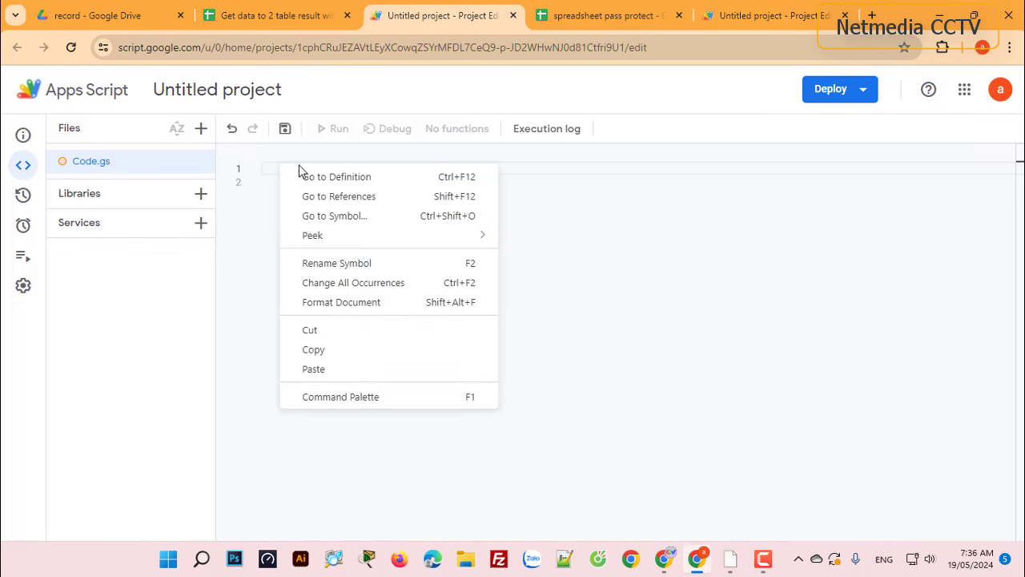
{"action": "left_click", "coordinate": [332, 369]}
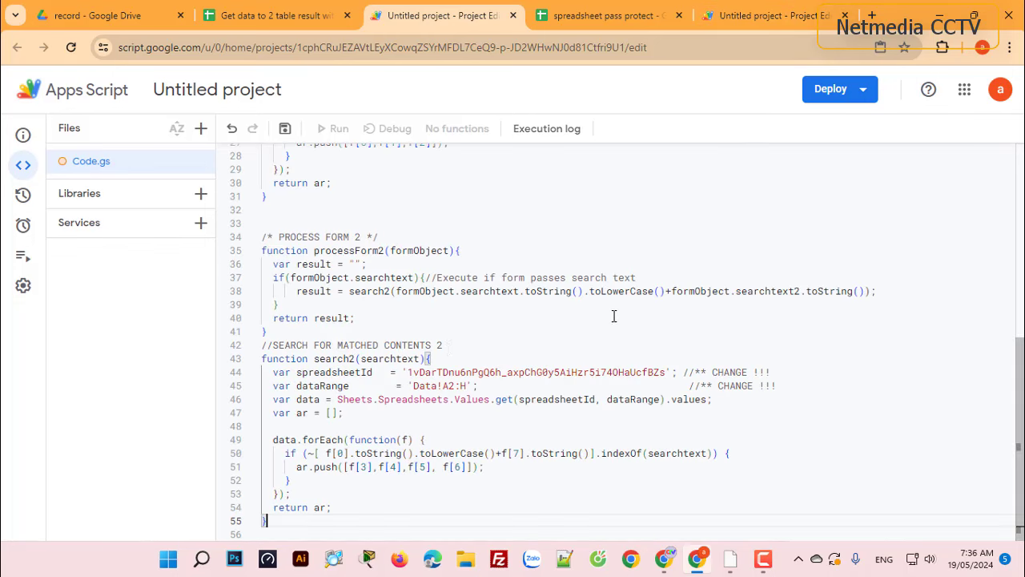
{"action": "scroll", "coordinate": [608, 316], "scroll_direction": "up", "scroll_amount": 3}
{"action": "scroll", "coordinate": [609, 317], "scroll_direction": "up", "scroll_amount": 5}
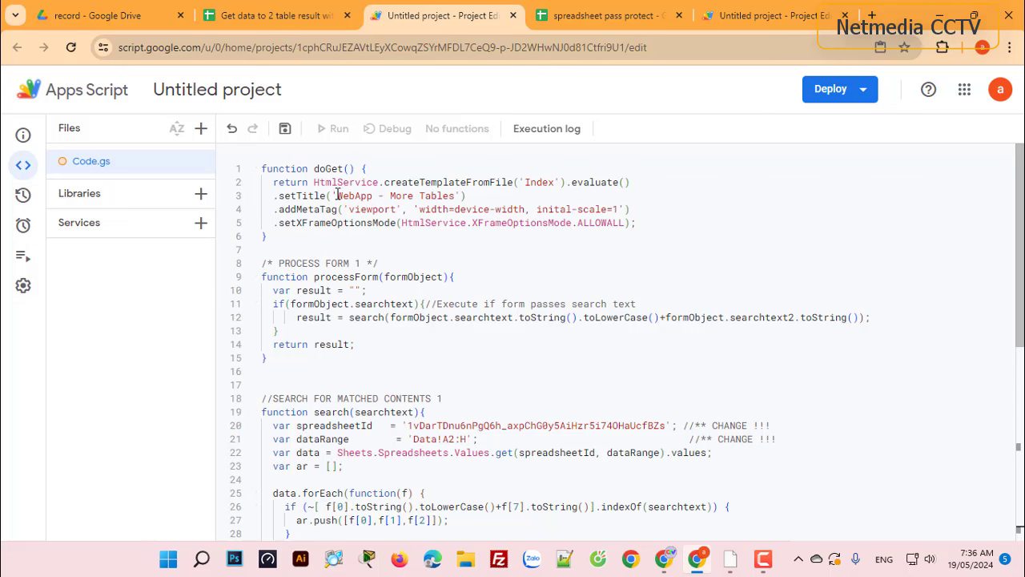
Copy the page name 'Index' from line 2 of the script
{"action": "double_click", "coordinate": [527, 182]}
{"action": "right_click", "coordinate": [551, 183]}
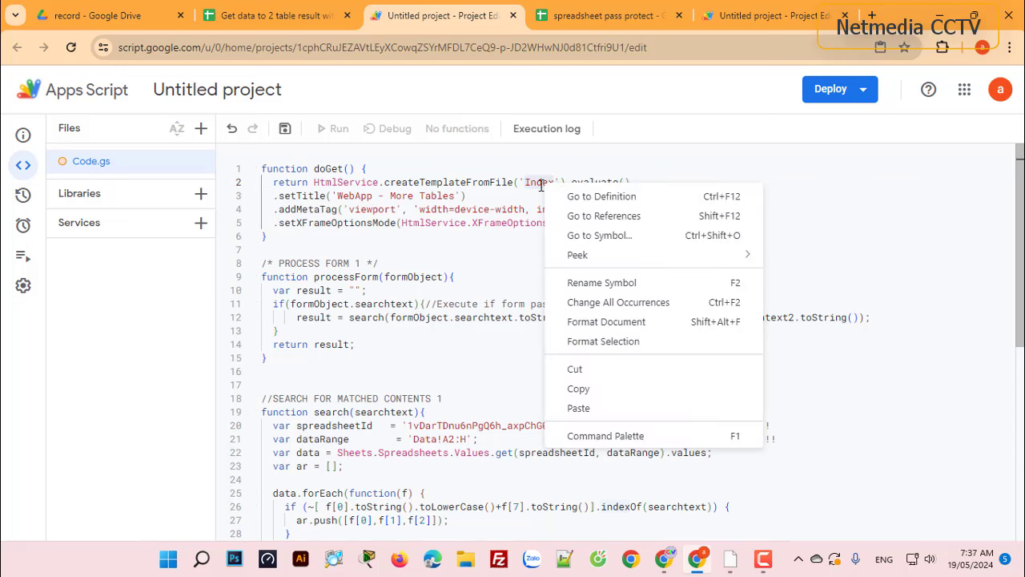
{"action": "left_click", "coordinate": [589, 387]}
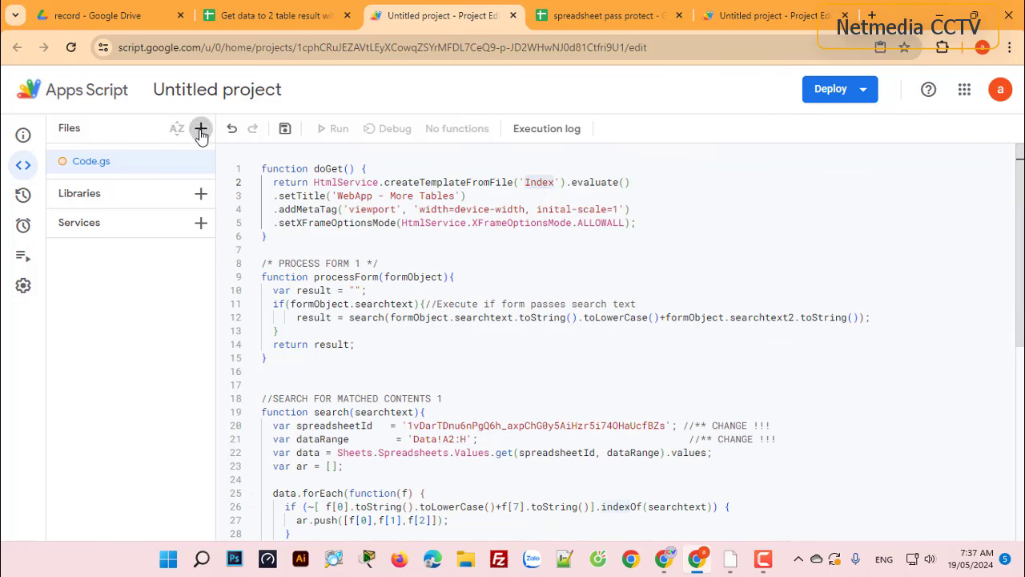
Add a new HTML file named Index to the project
{"action": "left_click", "coordinate": [200, 128]}
{"action": "left_click", "coordinate": [232, 200]}
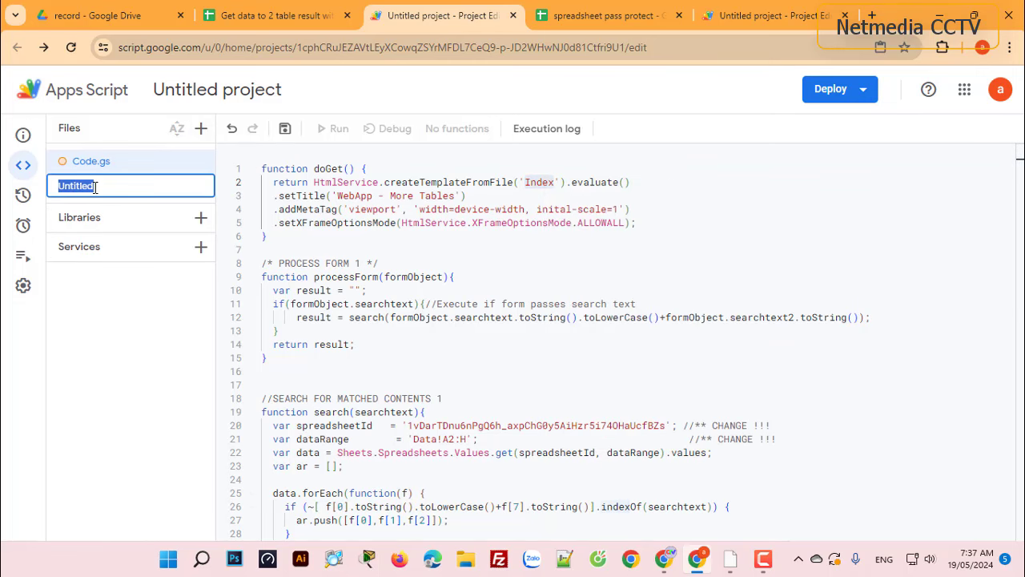
{"action": "right_click", "coordinate": [95, 186]}
{"action": "left_click", "coordinate": [128, 285]}
{"action": "key", "text": "Return"}
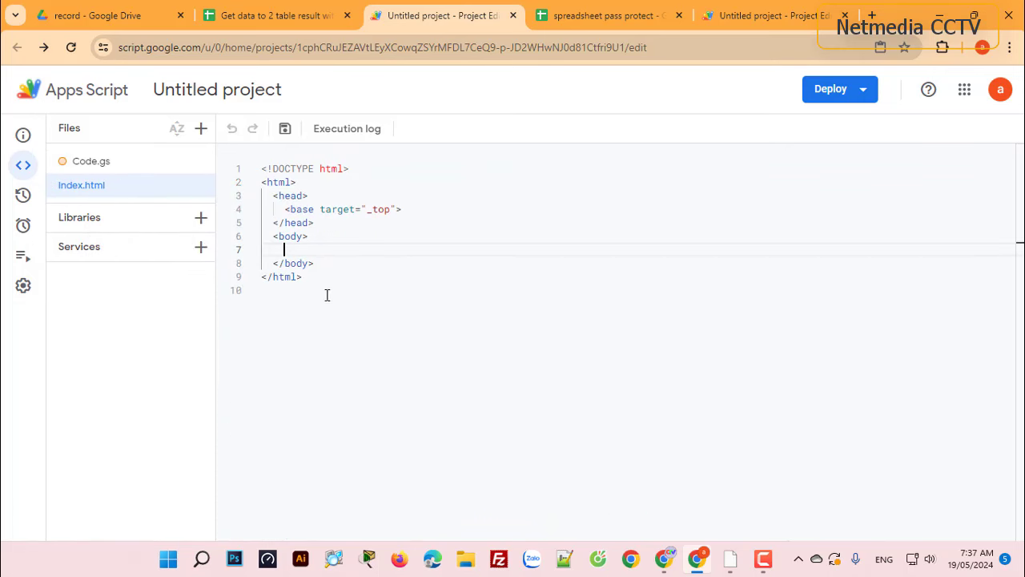
Replace the Index.html template with the pasted two-table page code
{"action": "left_click_drag", "start_coordinate": [327, 291], "coordinate": [270, 145]}
{"action": "key", "text": "Delete"}
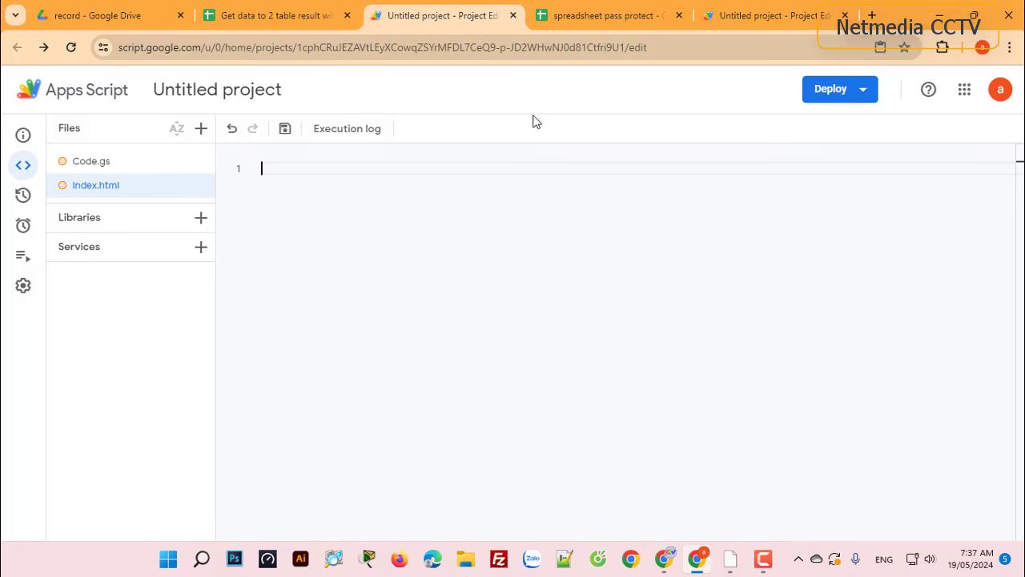
{"action": "right_click", "coordinate": [273, 170]}
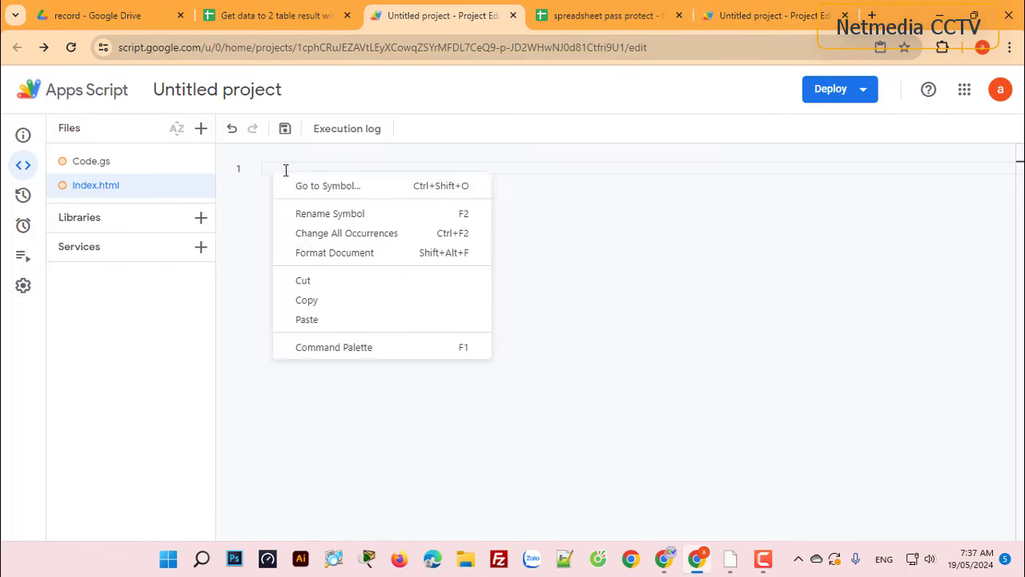
{"action": "left_click", "coordinate": [318, 318]}
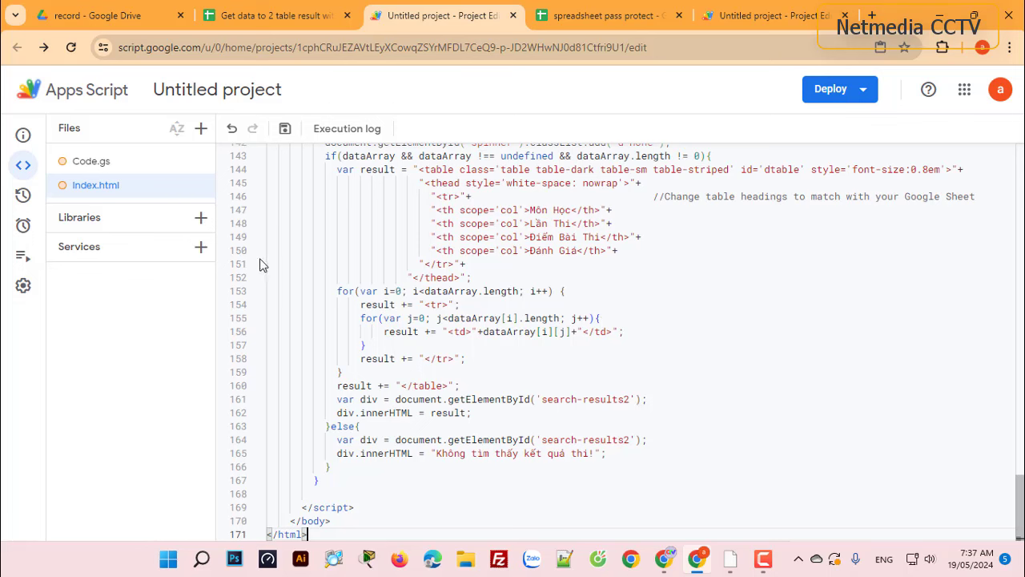
{"action": "scroll", "coordinate": [264, 266], "scroll_direction": "up", "scroll_amount": 2}
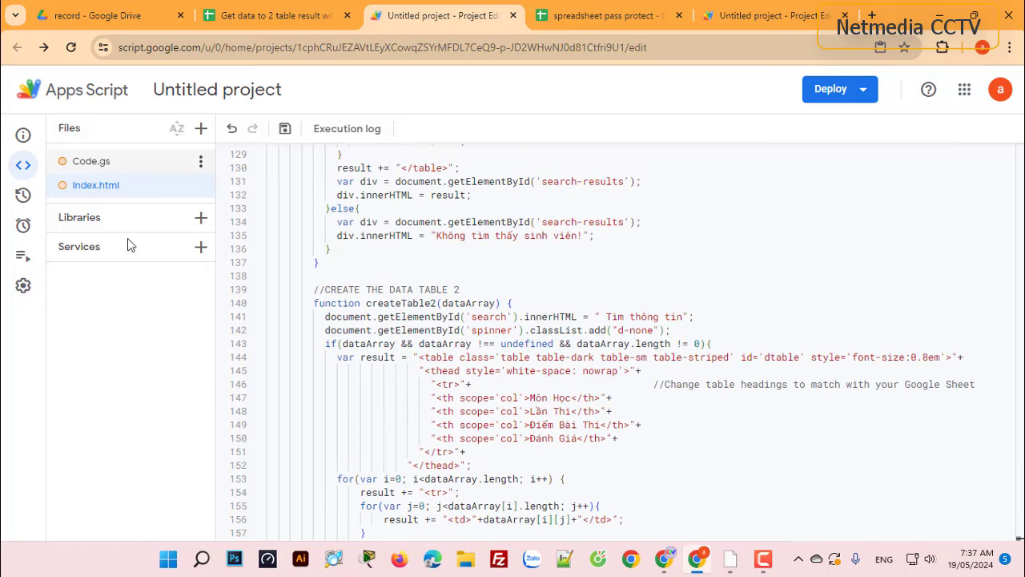
Add the Google Sheets API v4 advanced service, identifier Sheets, to the project
{"action": "left_click", "coordinate": [200, 247]}
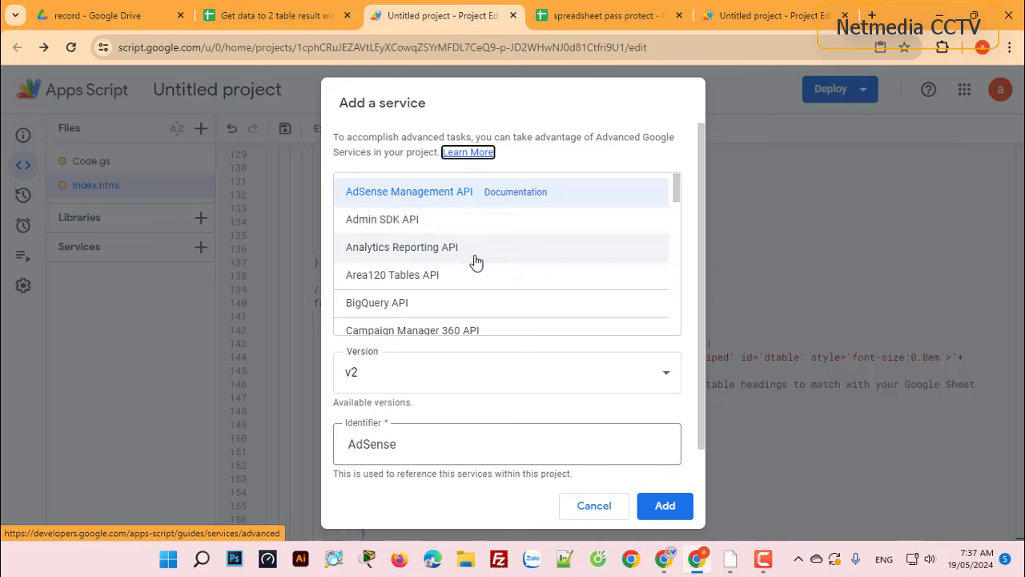
{"action": "scroll", "coordinate": [468, 264], "scroll_direction": "down", "scroll_amount": 1}
{"action": "scroll", "coordinate": [464, 275], "scroll_direction": "down", "scroll_amount": 3}
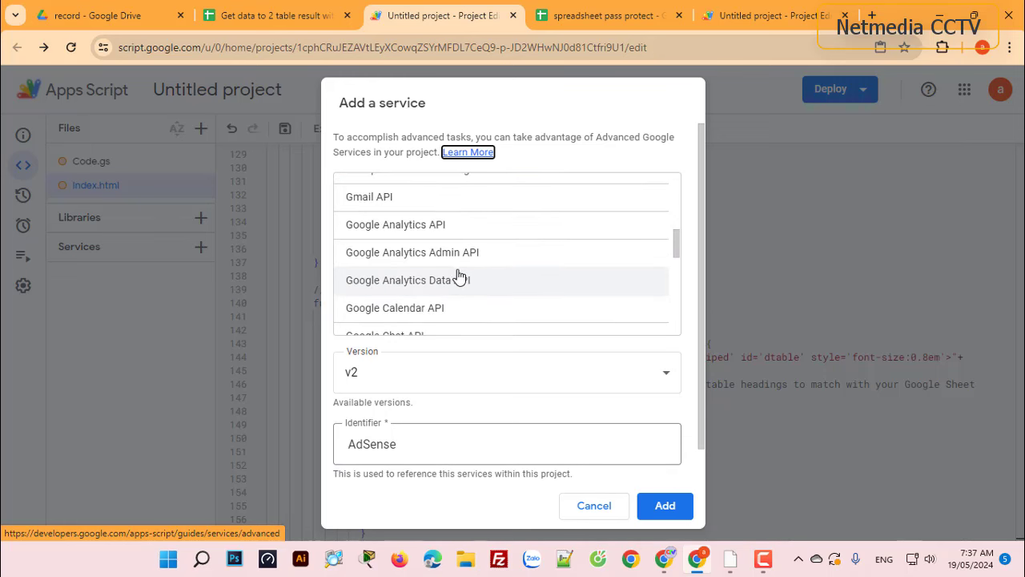
{"action": "scroll", "coordinate": [458, 279], "scroll_direction": "down", "scroll_amount": 1}
{"action": "scroll", "coordinate": [443, 308], "scroll_direction": "down", "scroll_amount": 1}
{"action": "scroll", "coordinate": [443, 308], "scroll_direction": "down", "scroll_amount": 2}
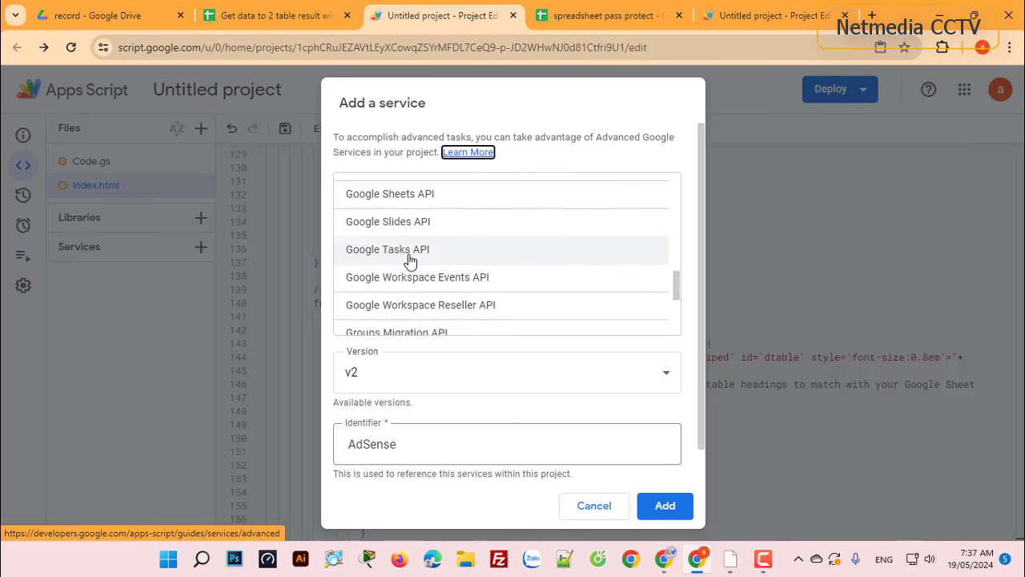
{"action": "scroll", "coordinate": [480, 289], "scroll_direction": "down", "scroll_amount": 1}
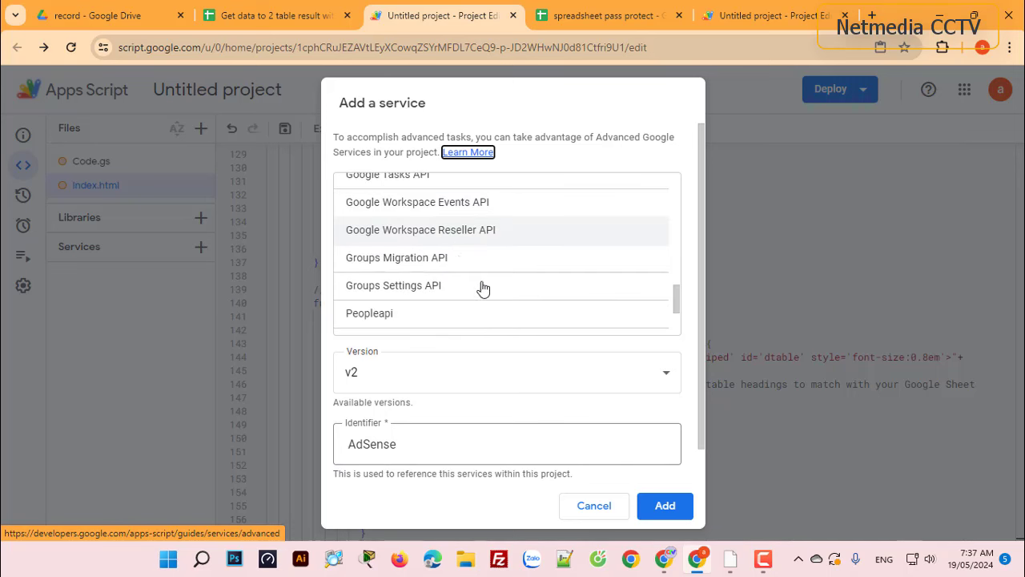
{"action": "scroll", "coordinate": [439, 290], "scroll_direction": "down", "scroll_amount": 1}
{"action": "scroll", "coordinate": [463, 291], "scroll_direction": "up", "scroll_amount": 3}
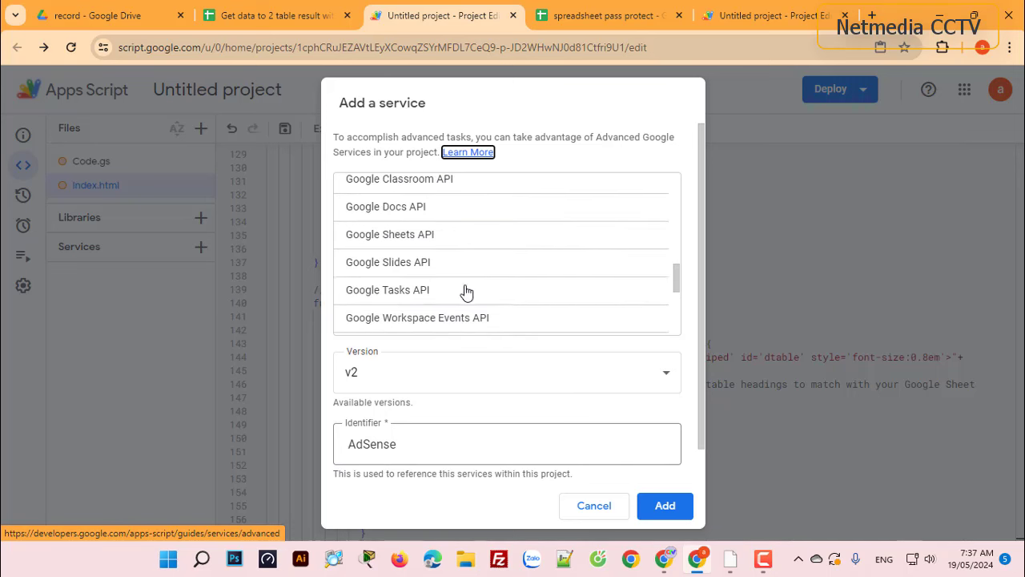
{"action": "left_click", "coordinate": [418, 242]}
{"action": "left_click", "coordinate": [663, 505]}
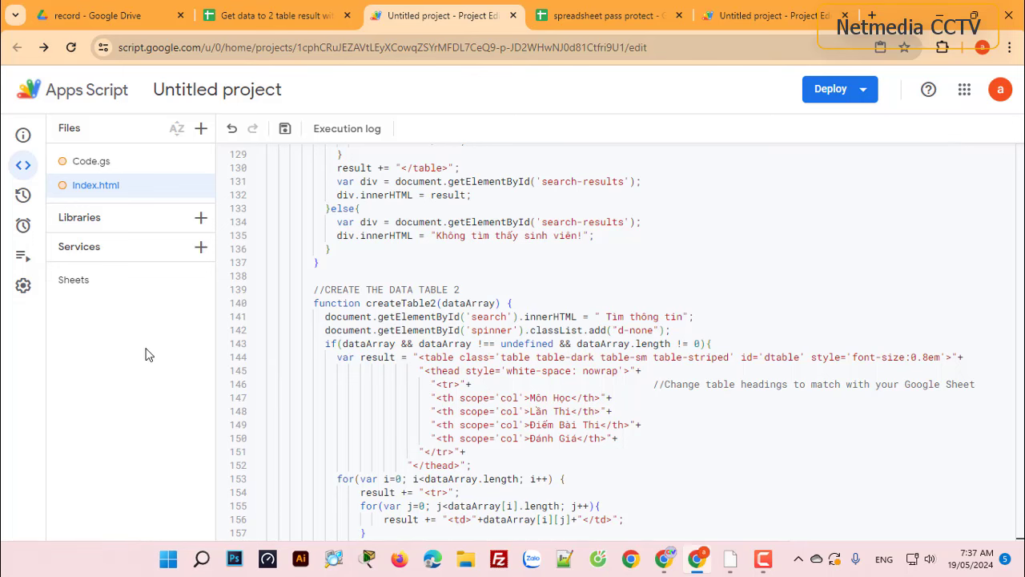
{"action": "left_click", "coordinate": [99, 163]}
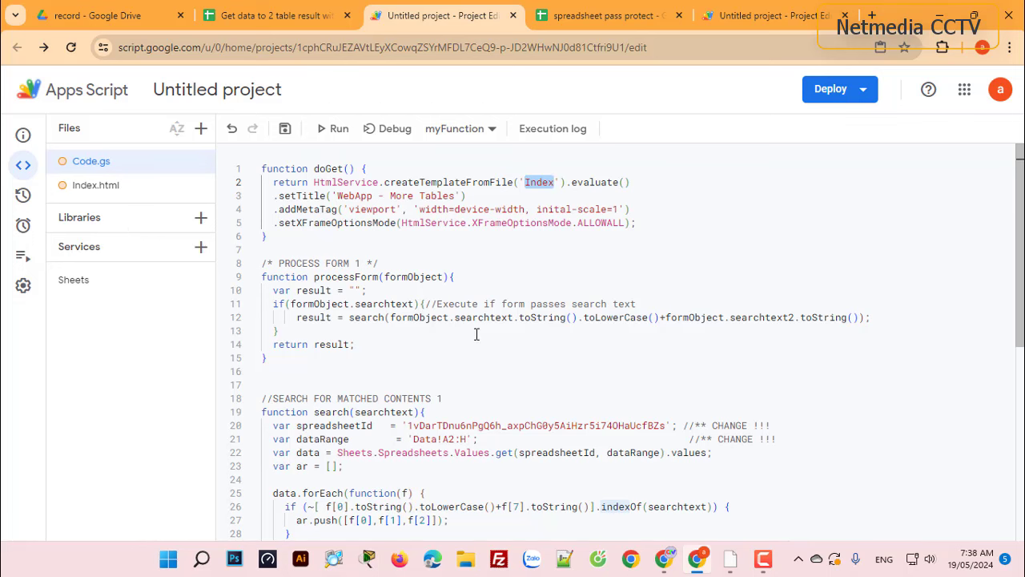
Replace the spreadsheetId on line 20 with the new spreadsheet's ID from its address bar
{"action": "left_click", "coordinate": [519, 249]}
{"action": "scroll", "coordinate": [519, 248], "scroll_direction": "down", "scroll_amount": 1}
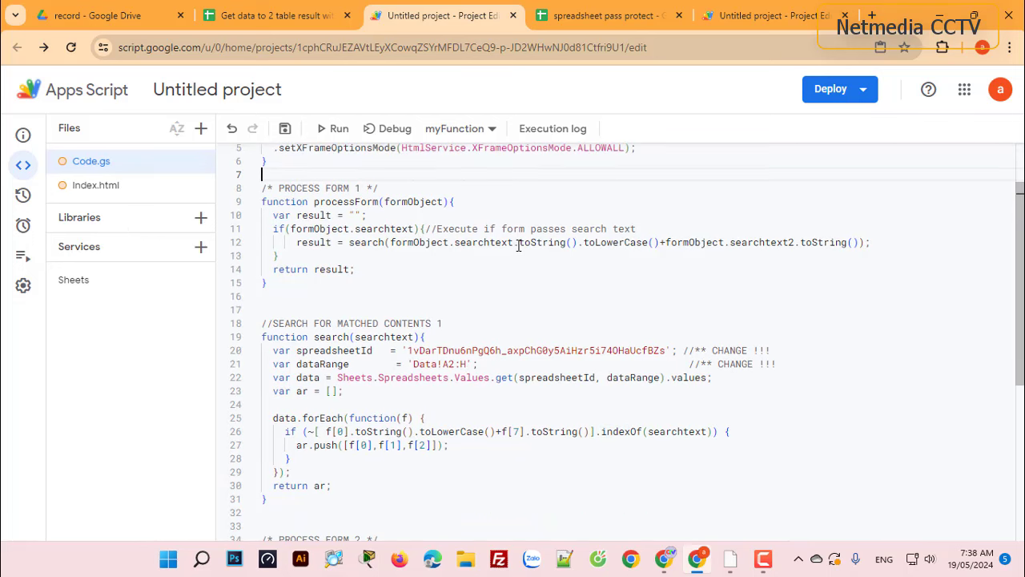
{"action": "left_click_drag", "start_coordinate": [409, 350], "coordinate": [663, 350]}
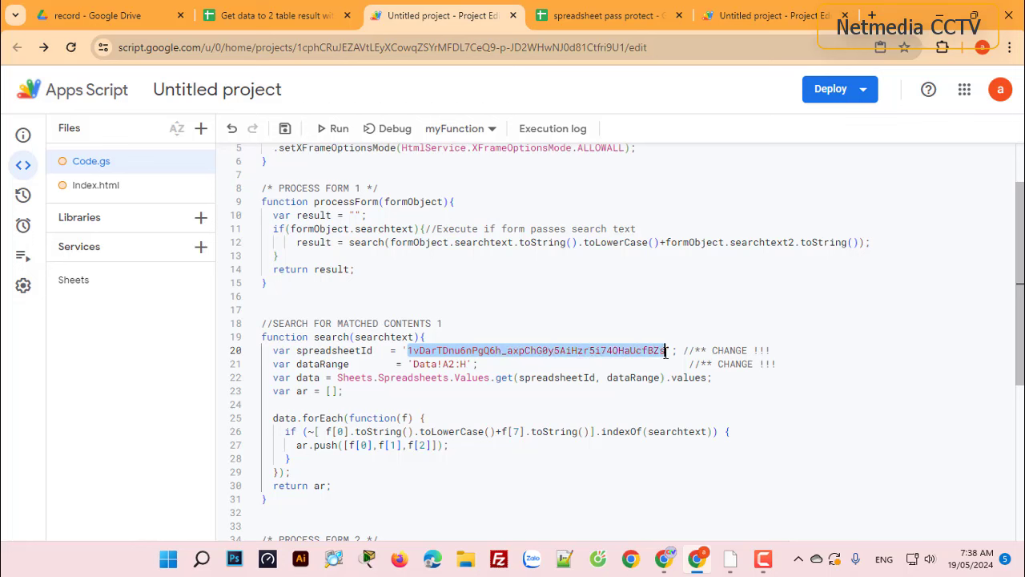
{"action": "key", "text": "Delete"}
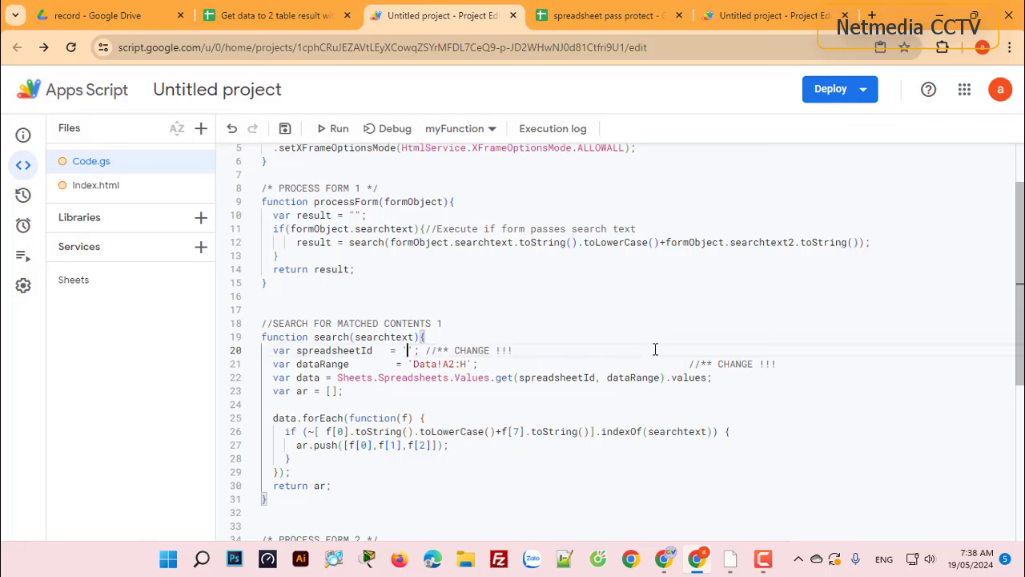
{"action": "left_click", "coordinate": [289, 22]}
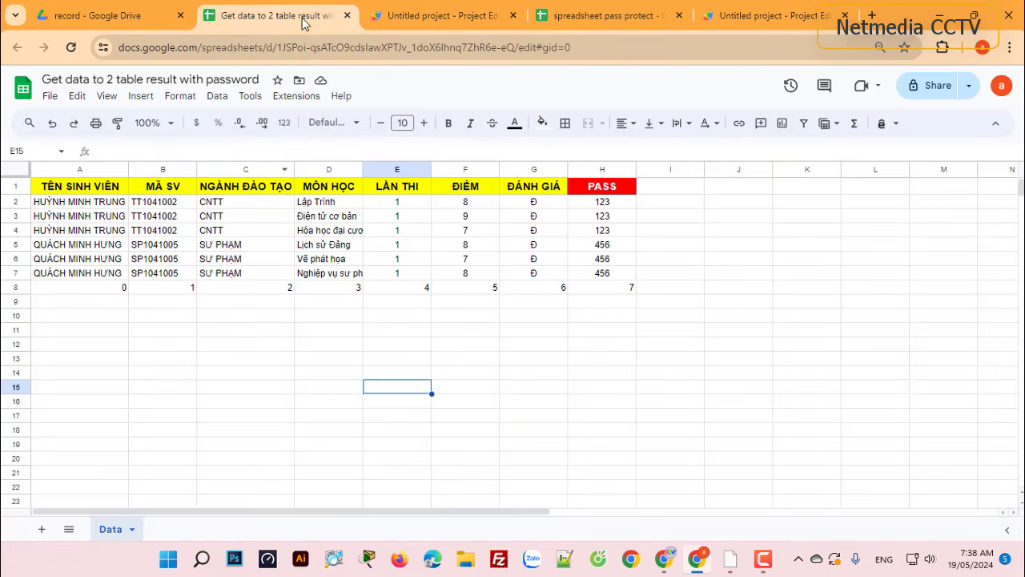
{"action": "left_click", "coordinate": [280, 49]}
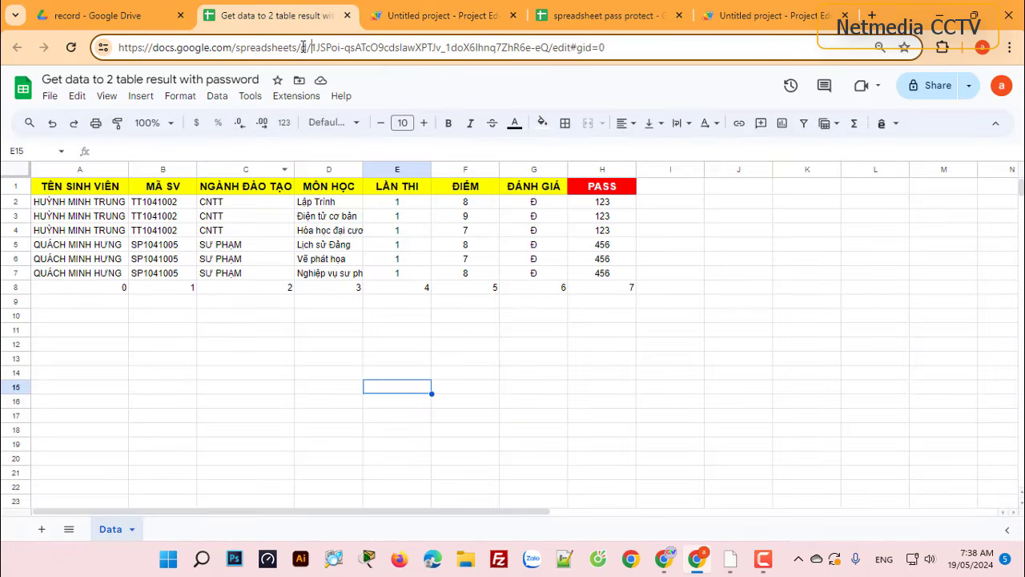
{"action": "left_click_drag", "start_coordinate": [312, 48], "coordinate": [545, 47]}
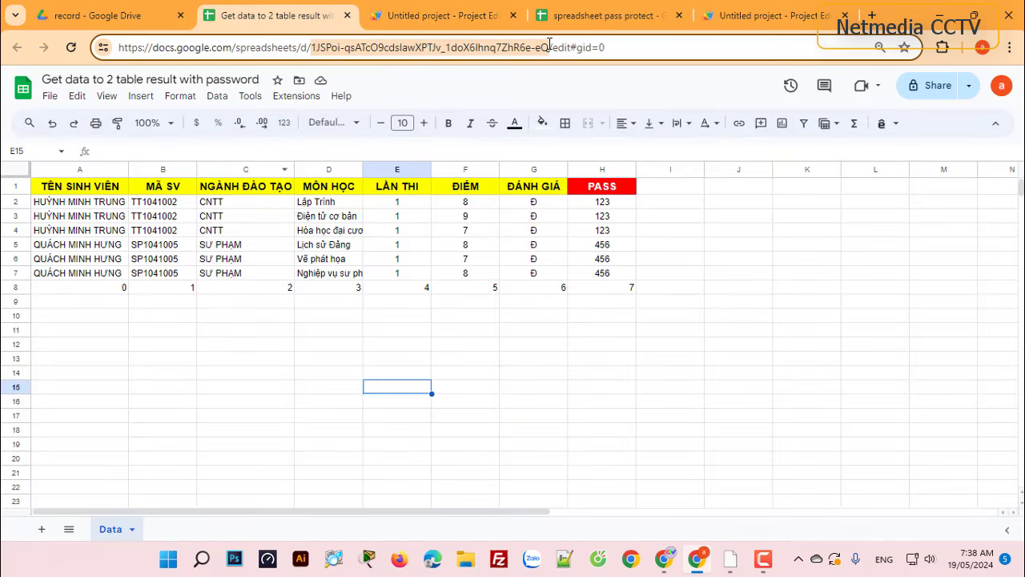
{"action": "right_click", "coordinate": [544, 47]}
{"action": "left_click", "coordinate": [590, 179]}
{"action": "key", "text": "ctrl+Tab"}
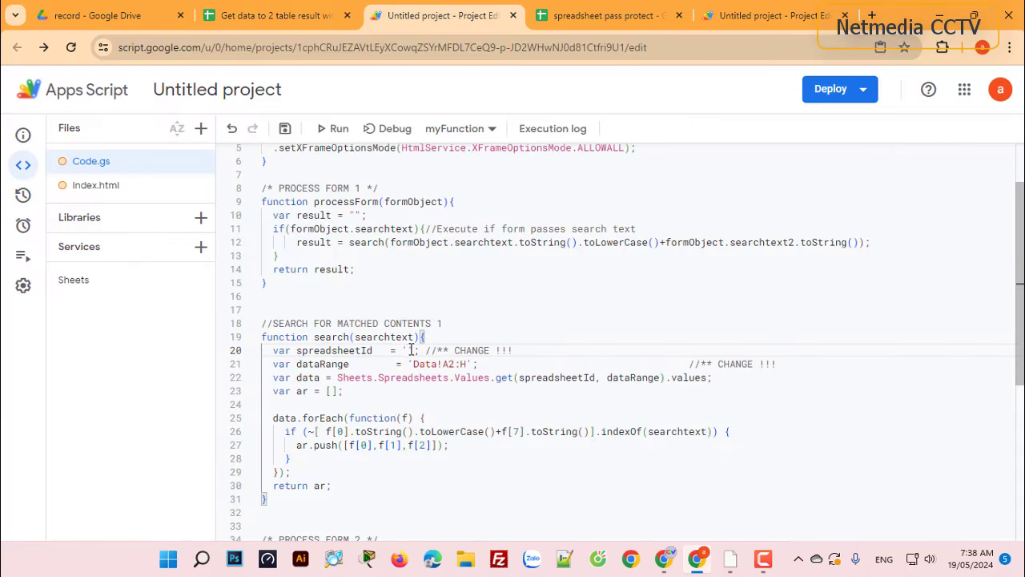
{"action": "right_click", "coordinate": [407, 350]}
{"action": "left_click", "coordinate": [437, 309]}
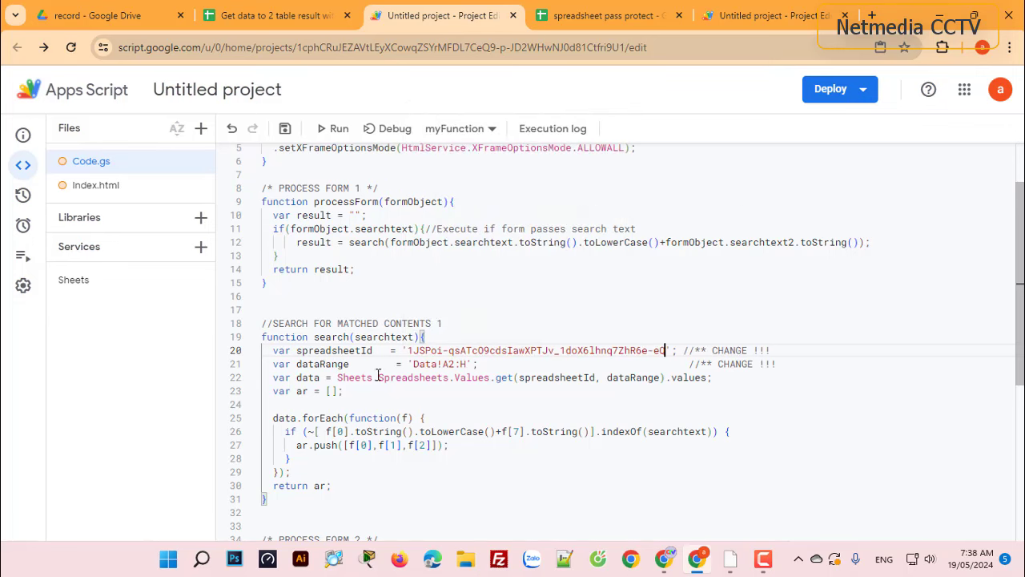
Check the Data!A2:H range against the sheet name, column A names and column H passwords
{"action": "left_click_drag", "start_coordinate": [414, 363], "coordinate": [463, 364]}
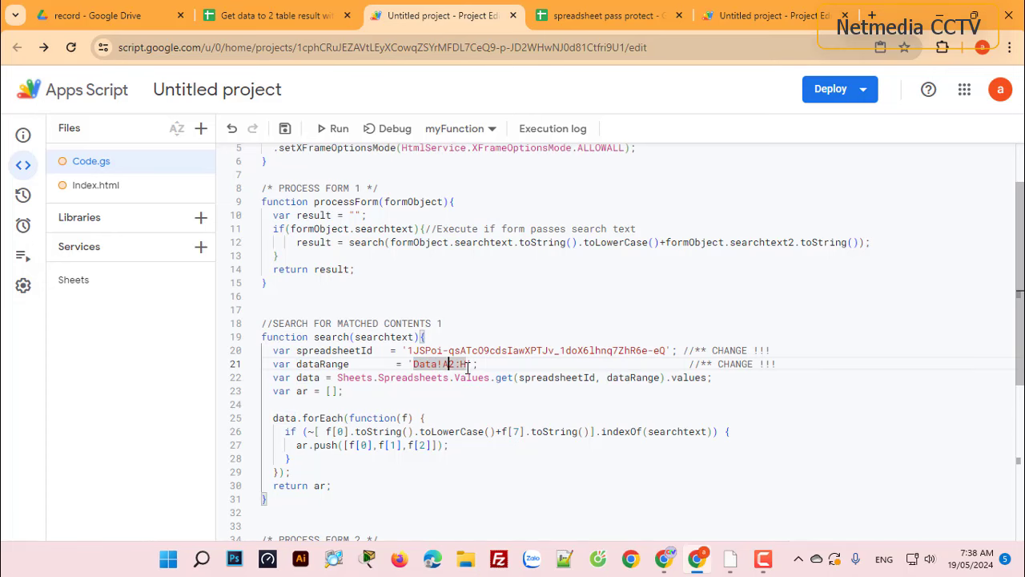
{"action": "left_click", "coordinate": [265, 16]}
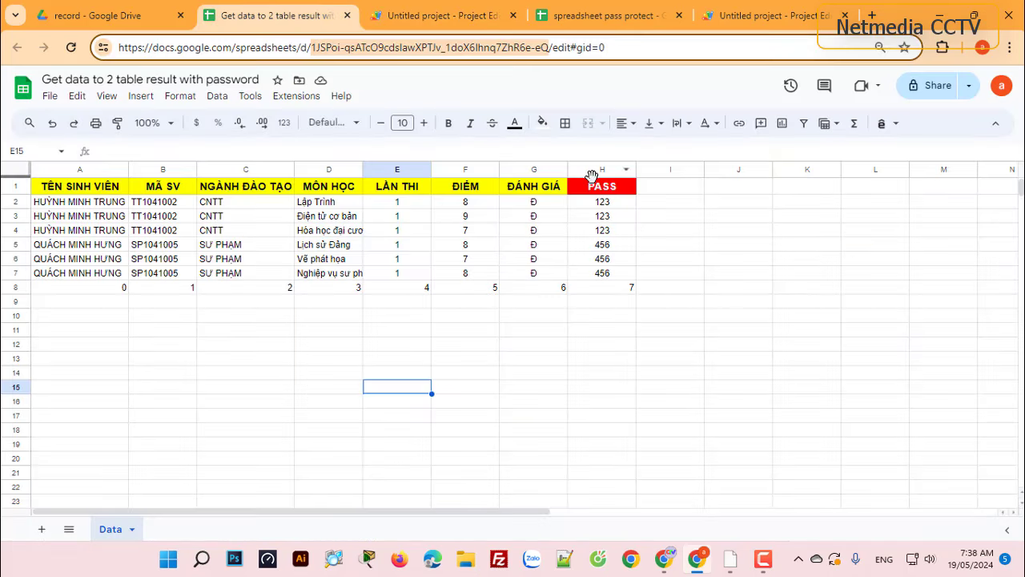
{"action": "left_click", "coordinate": [66, 169]}
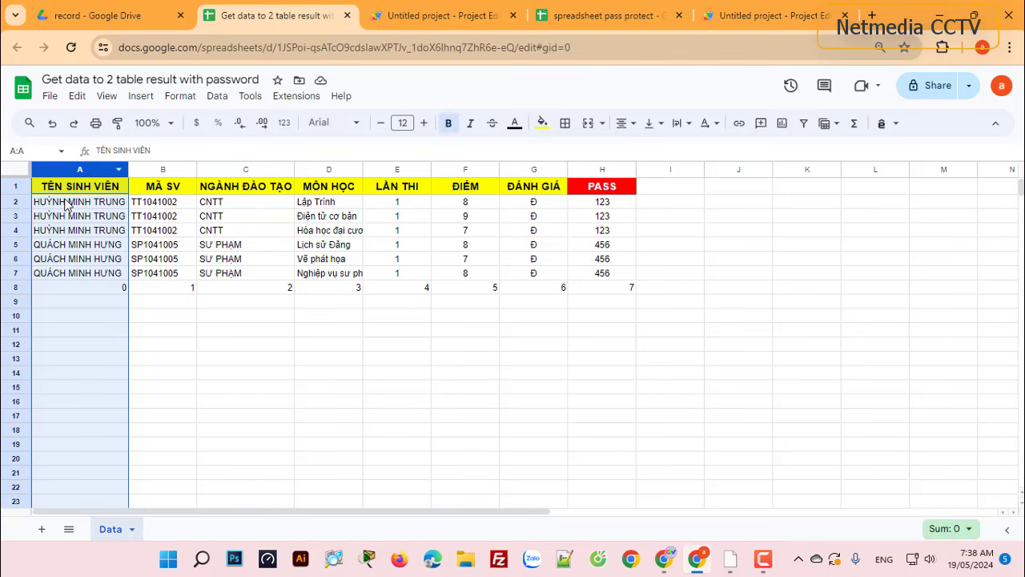
{"action": "left_click", "coordinate": [69, 202]}
{"action": "left_click", "coordinate": [596, 168]}
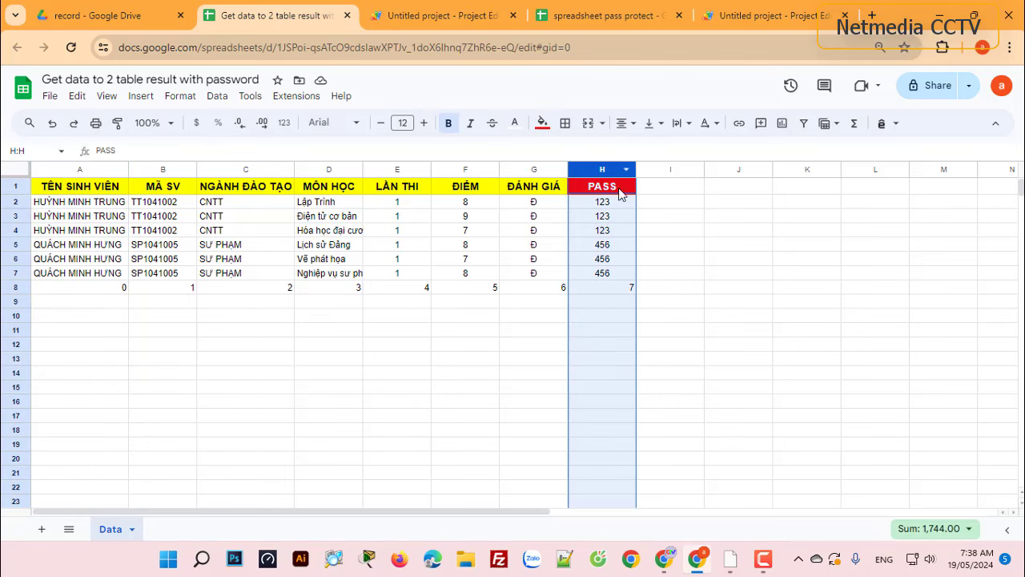
{"action": "left_click", "coordinate": [436, 16]}
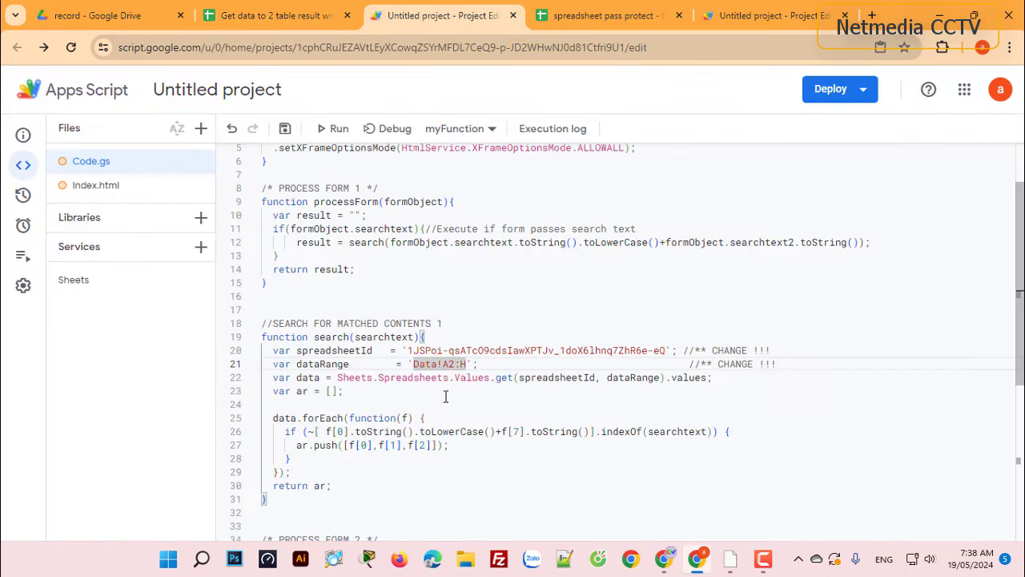
{"action": "left_click", "coordinate": [450, 363]}
{"action": "left_click", "coordinate": [442, 392]}
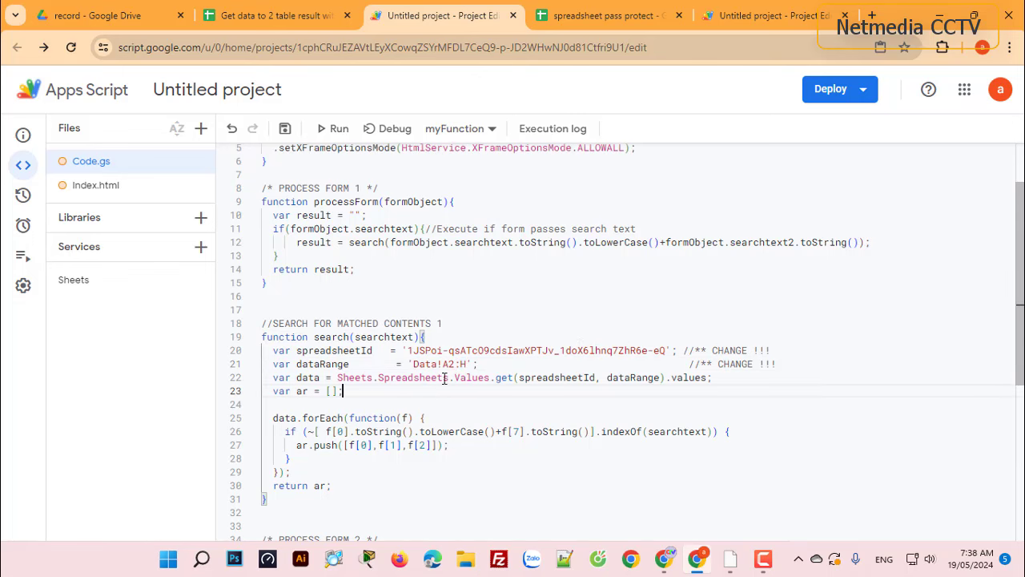
Paste the same spreadsheet ID over the old one in search2 on line 44
{"action": "scroll", "coordinate": [450, 372], "scroll_direction": "down", "scroll_amount": 1}
{"action": "scroll", "coordinate": [555, 329], "scroll_direction": "down", "scroll_amount": 1}
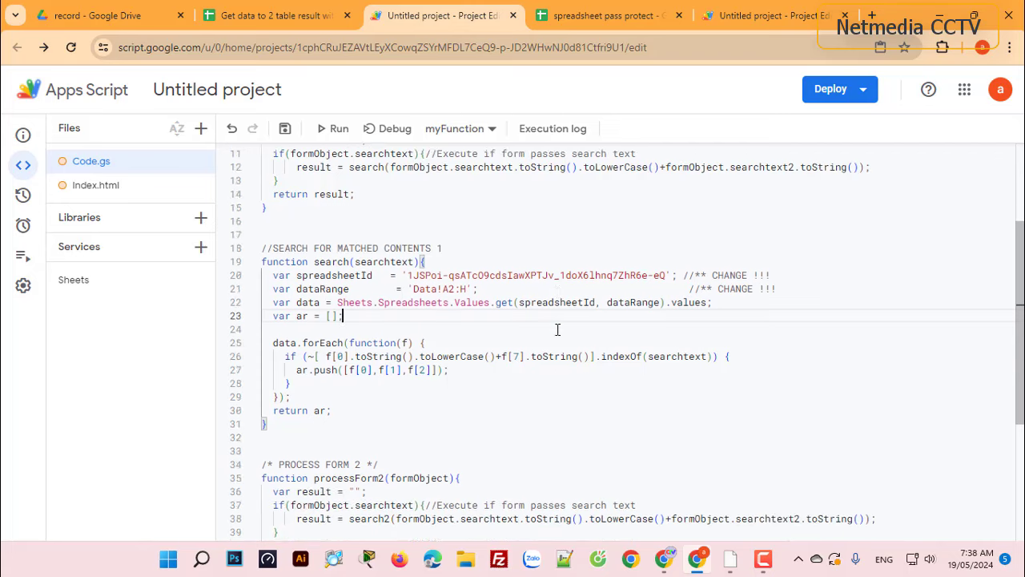
{"action": "scroll", "coordinate": [555, 329], "scroll_direction": "down", "scroll_amount": 2}
{"action": "scroll", "coordinate": [433, 295], "scroll_direction": "down", "scroll_amount": 3}
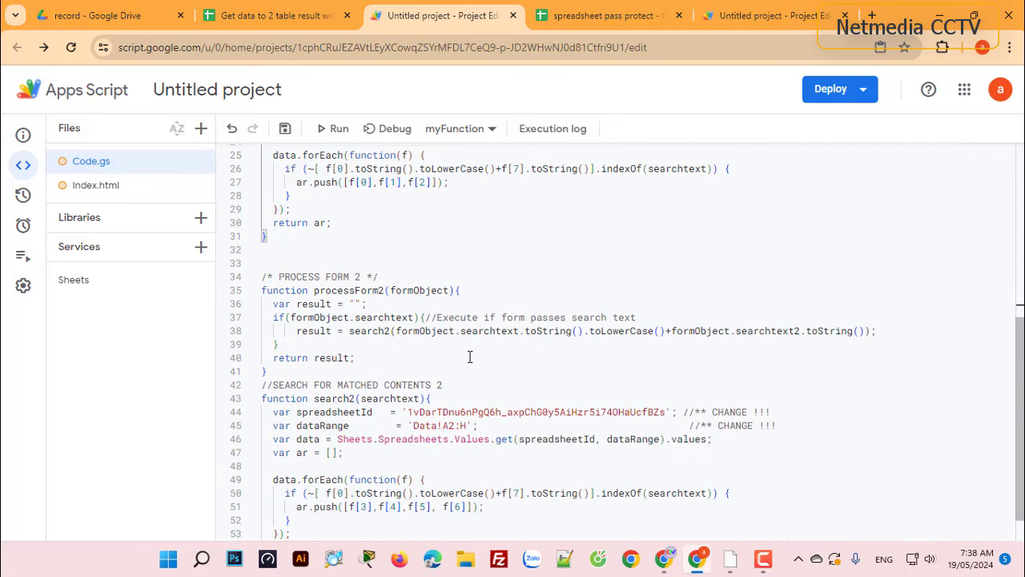
{"action": "left_click_drag", "start_coordinate": [409, 411], "coordinate": [666, 414]}
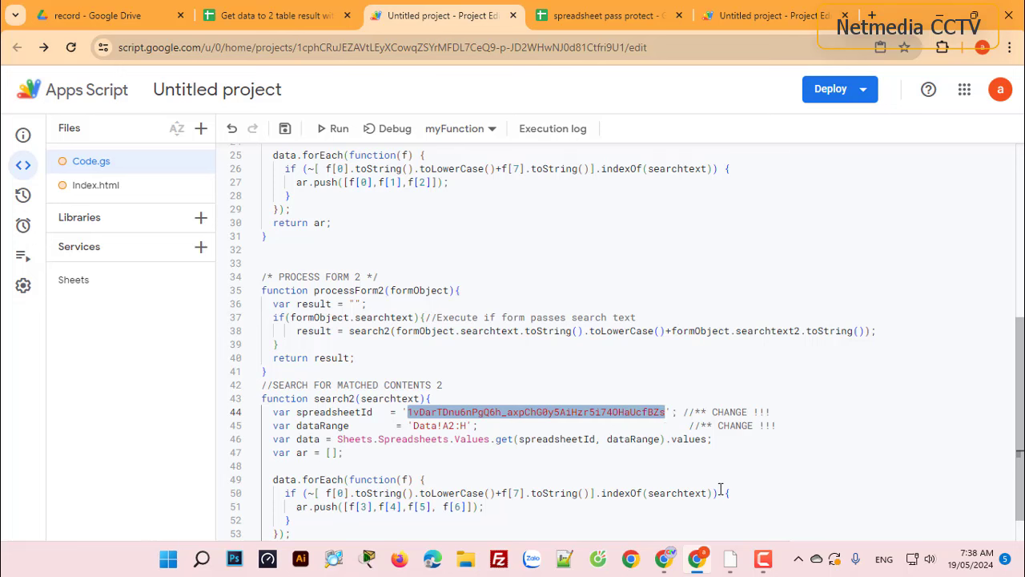
{"action": "key", "text": "BackSpace"}
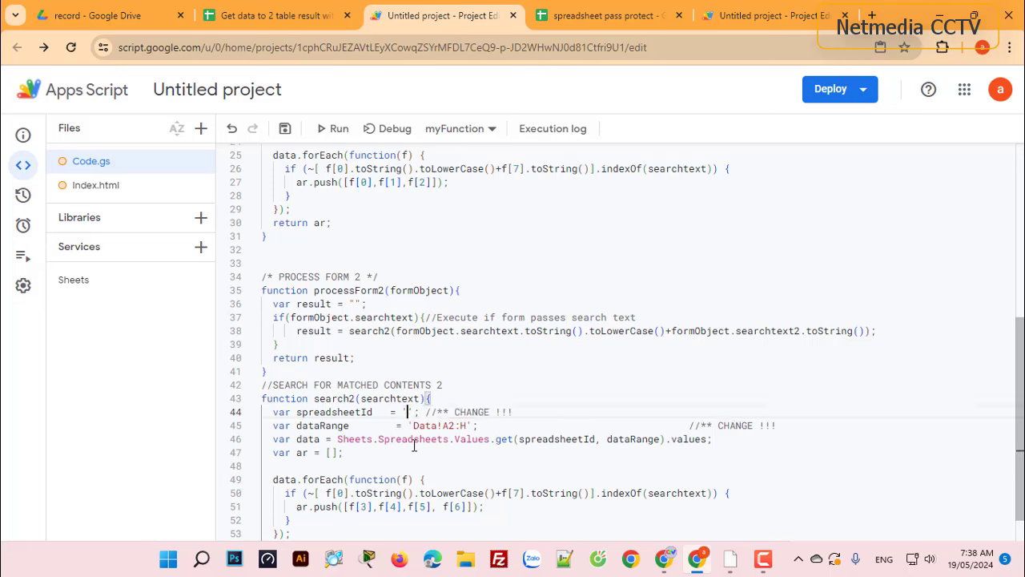
{"action": "right_click", "coordinate": [407, 412]}
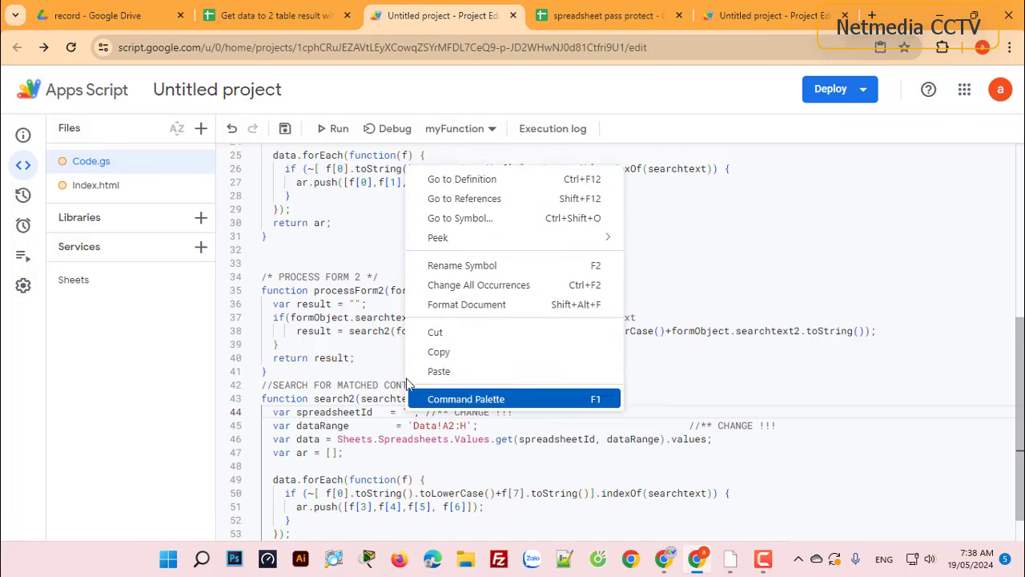
{"action": "left_click", "coordinate": [426, 375]}
{"action": "scroll", "coordinate": [450, 375], "scroll_direction": "up", "scroll_amount": 3}
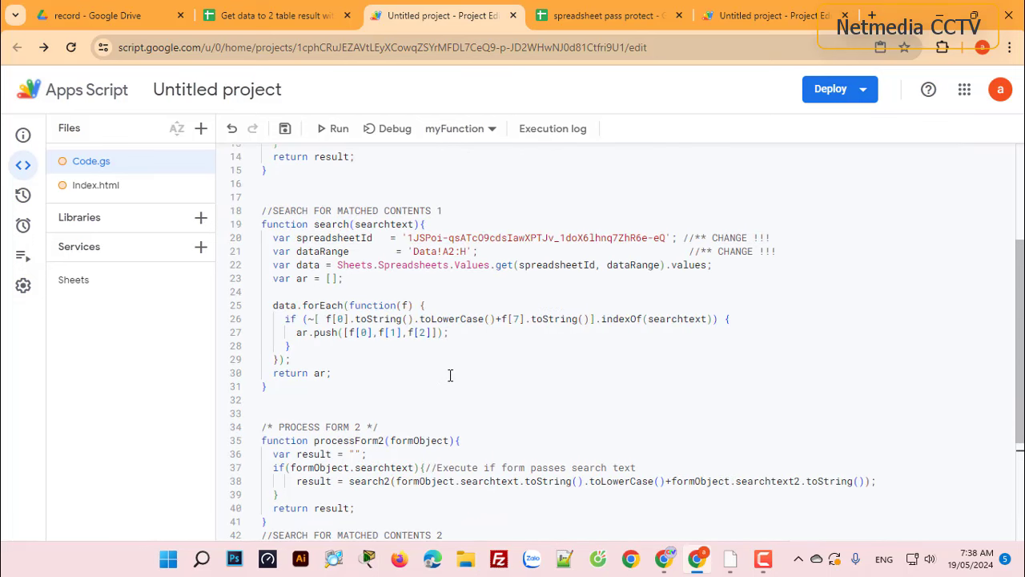
{"action": "scroll", "coordinate": [450, 375], "scroll_direction": "down", "scroll_amount": 2}
{"action": "scroll", "coordinate": [453, 383], "scroll_direction": "down", "scroll_amount": 1}
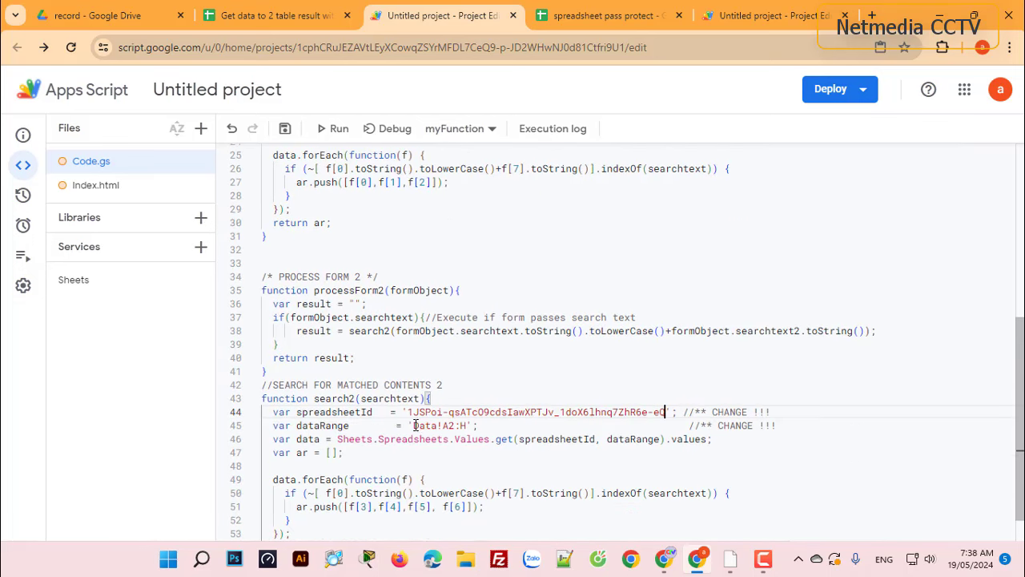
{"action": "left_click_drag", "start_coordinate": [413, 425], "coordinate": [466, 426]}
{"action": "scroll", "coordinate": [417, 448], "scroll_direction": "down", "scroll_amount": 1}
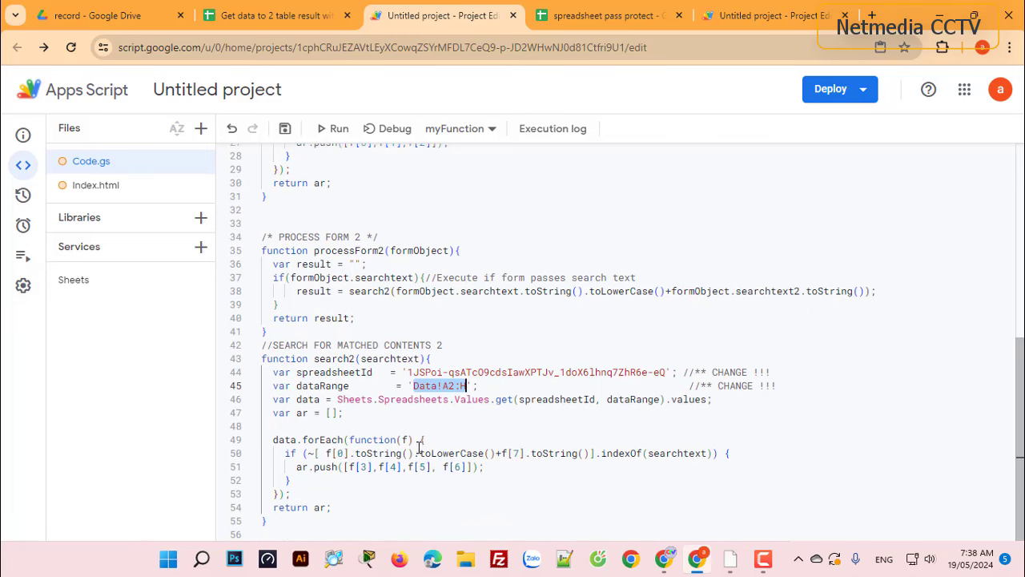
{"action": "scroll", "coordinate": [408, 428], "scroll_direction": "up", "scroll_amount": 2}
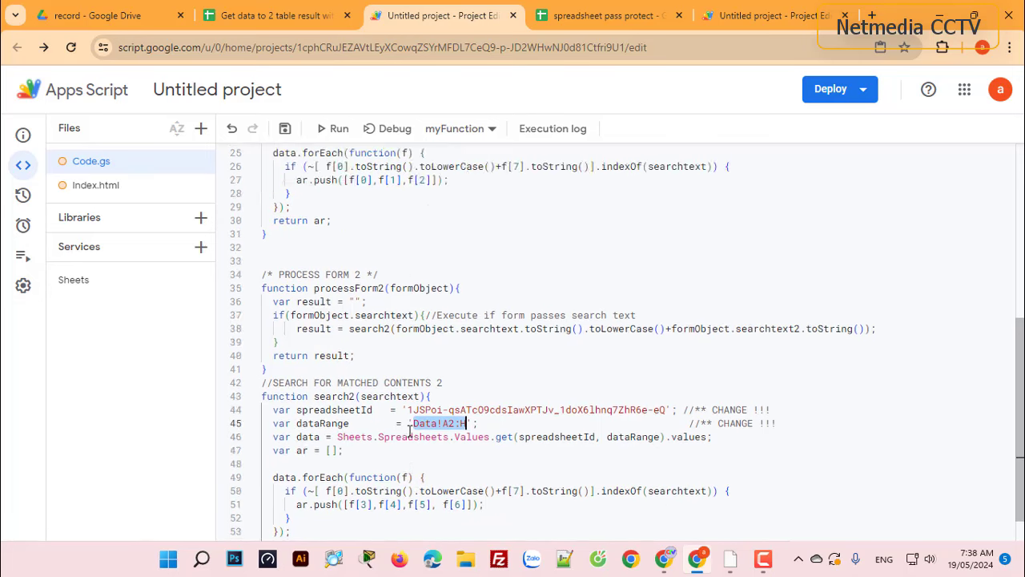
{"action": "scroll", "coordinate": [416, 430], "scroll_direction": "up", "scroll_amount": 2}
{"action": "scroll", "coordinate": [419, 427], "scroll_direction": "up", "scroll_amount": 2}
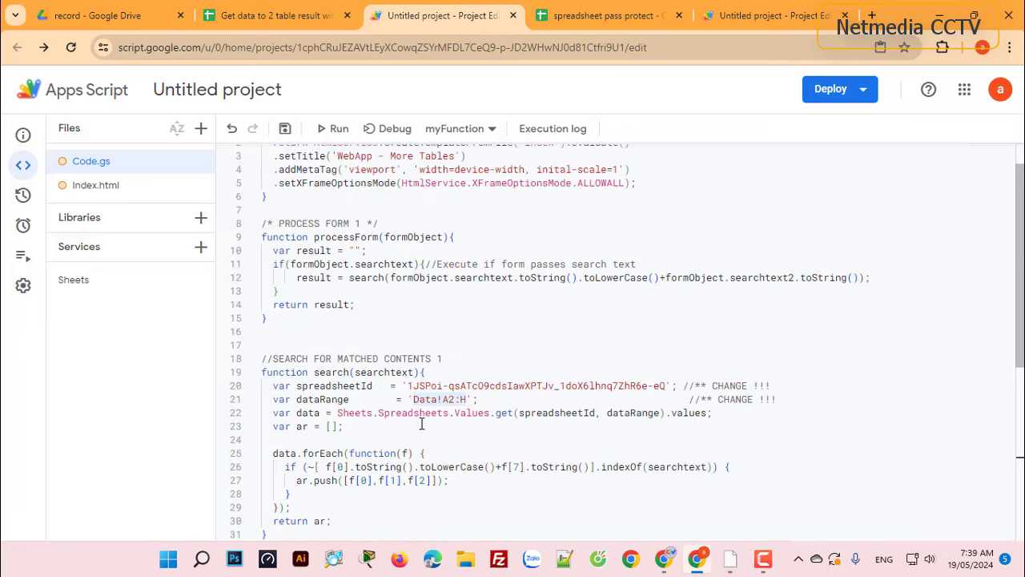
{"action": "scroll", "coordinate": [422, 425], "scroll_direction": "up", "scroll_amount": 1}
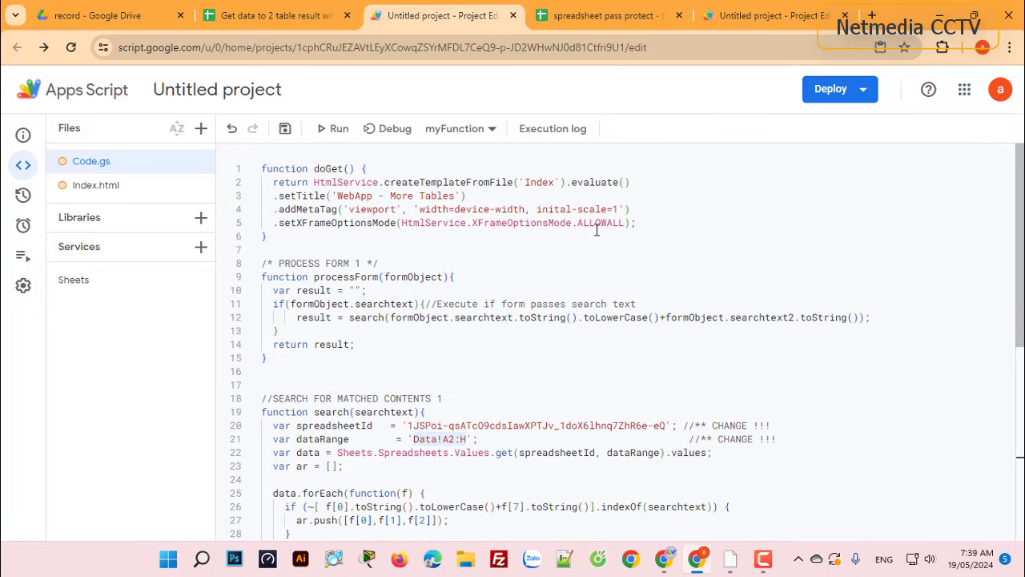
{"action": "left_click", "coordinate": [89, 187]}
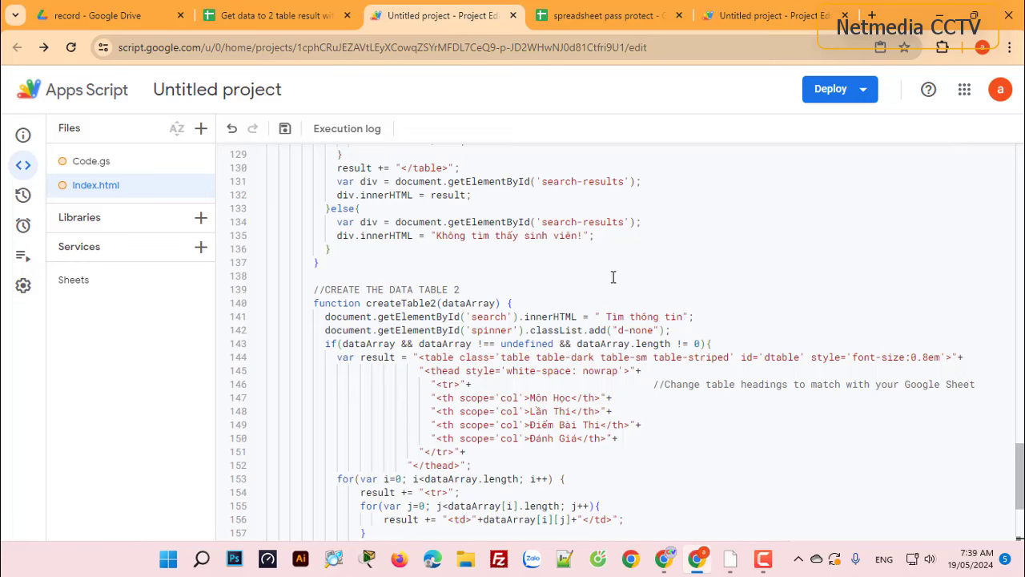
{"action": "scroll", "coordinate": [603, 279], "scroll_direction": "up", "scroll_amount": 3}
{"action": "scroll", "coordinate": [592, 281], "scroll_direction": "up", "scroll_amount": 3}
{"action": "scroll", "coordinate": [581, 286], "scroll_direction": "up", "scroll_amount": 3}
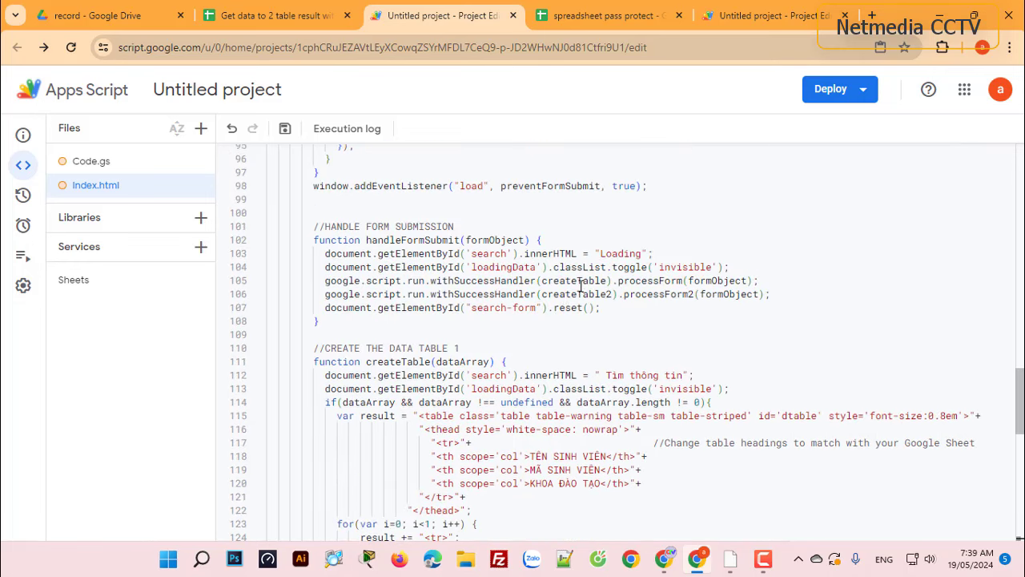
{"action": "scroll", "coordinate": [432, 348], "scroll_direction": "up", "scroll_amount": 3}
{"action": "scroll", "coordinate": [433, 331], "scroll_direction": "up", "scroll_amount": 3}
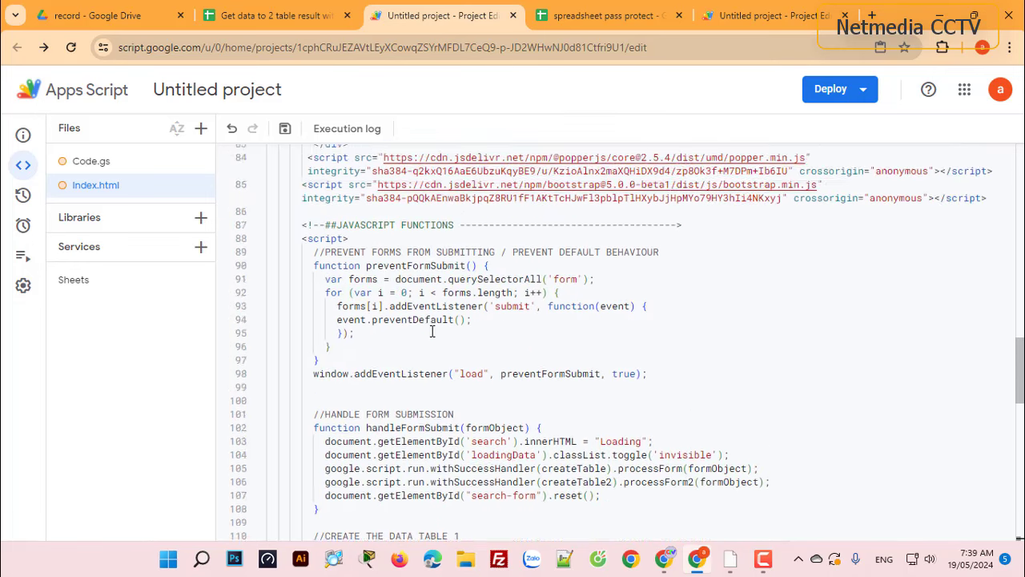
{"action": "scroll", "coordinate": [437, 325], "scroll_direction": "up", "scroll_amount": 3}
{"action": "scroll", "coordinate": [443, 319], "scroll_direction": "up", "scroll_amount": 3}
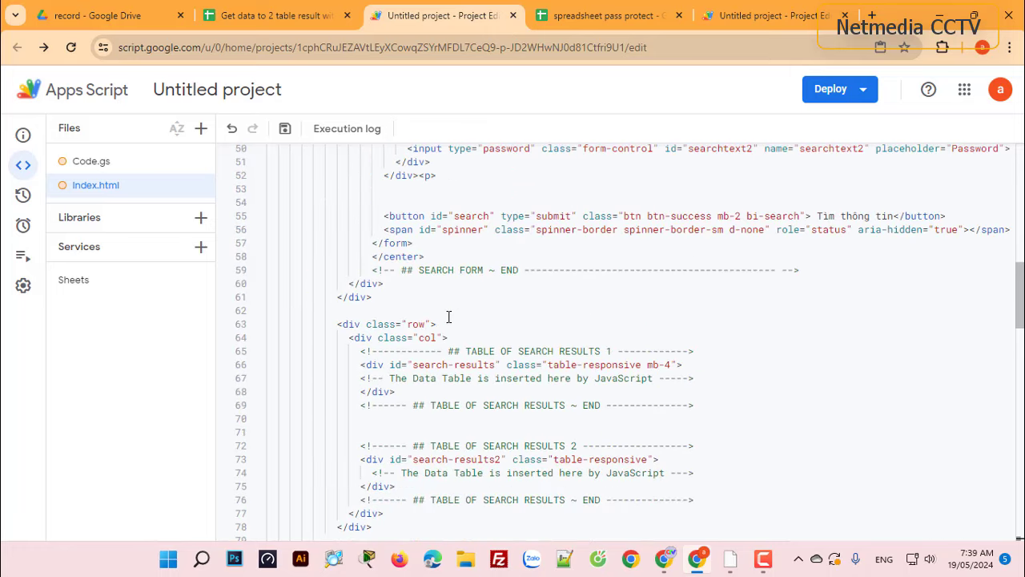
{"action": "scroll", "coordinate": [446, 314], "scroll_direction": "up", "scroll_amount": 3}
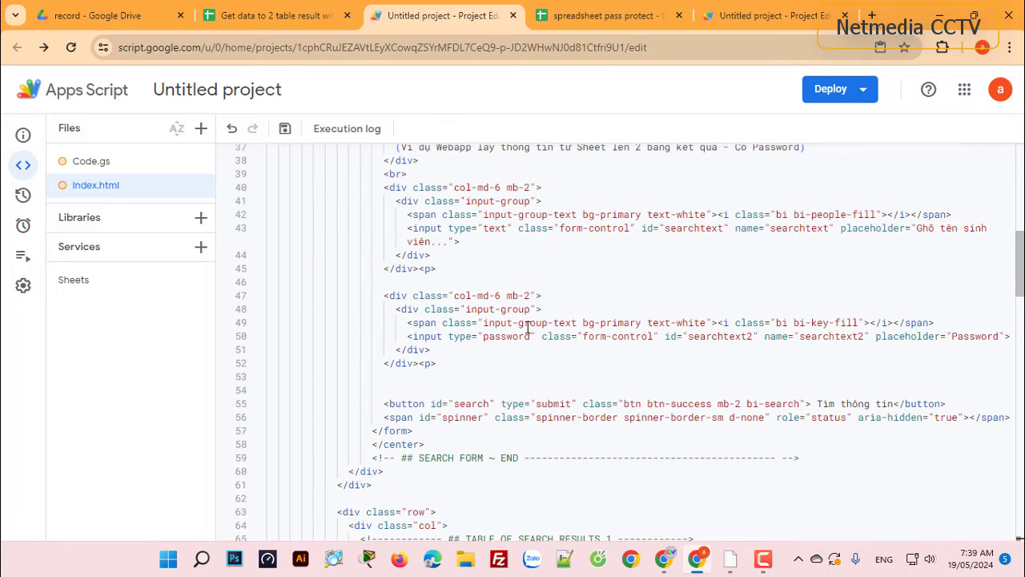
{"action": "scroll", "coordinate": [528, 328], "scroll_direction": "up", "scroll_amount": 1}
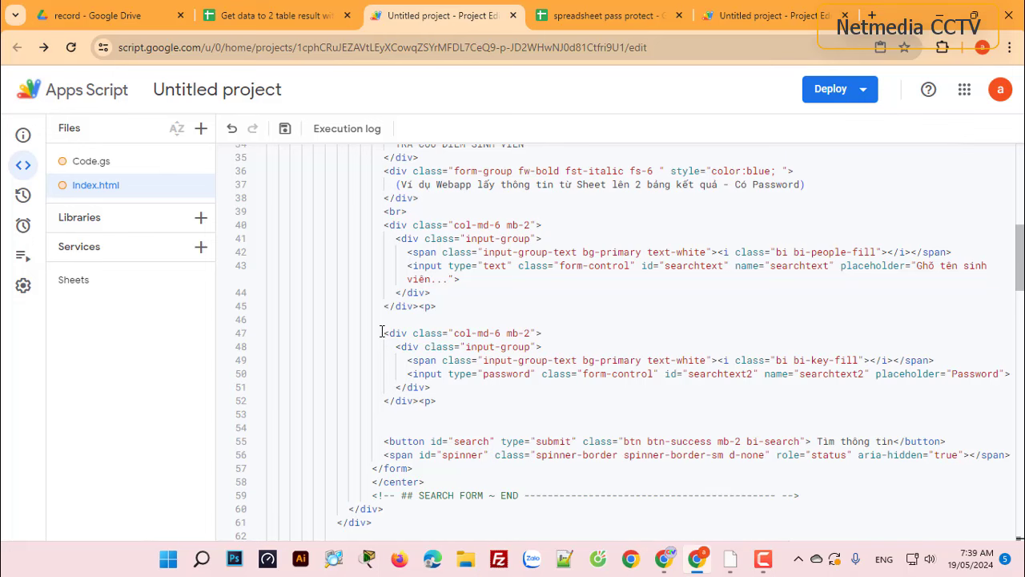
{"action": "left_click_drag", "start_coordinate": [383, 332], "coordinate": [475, 405]}
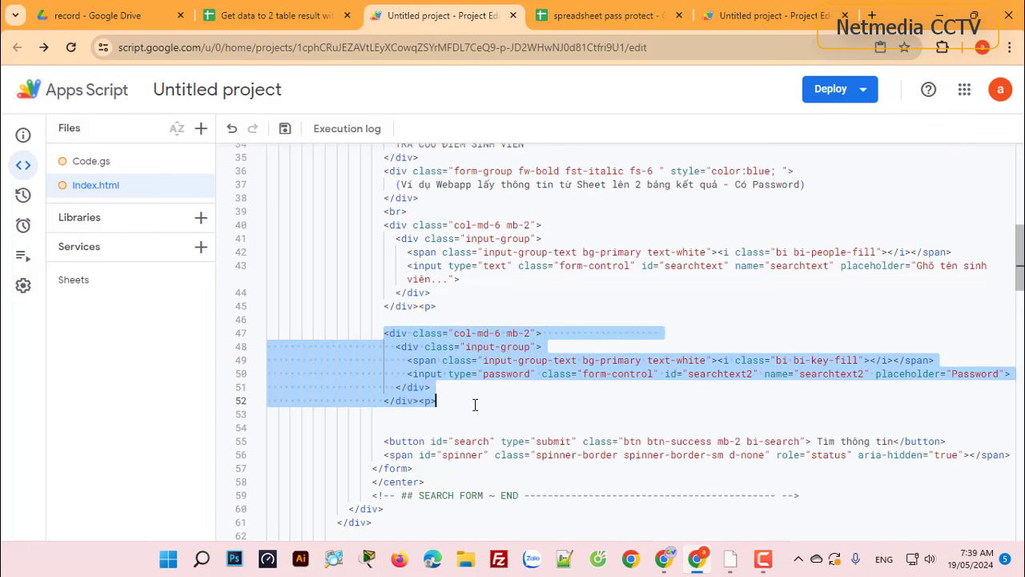
{"action": "scroll", "coordinate": [475, 404], "scroll_direction": "down", "scroll_amount": 10}
{"action": "scroll", "coordinate": [448, 396], "scroll_direction": "down", "scroll_amount": 3}
{"action": "scroll", "coordinate": [437, 389], "scroll_direction": "down", "scroll_amount": 2}
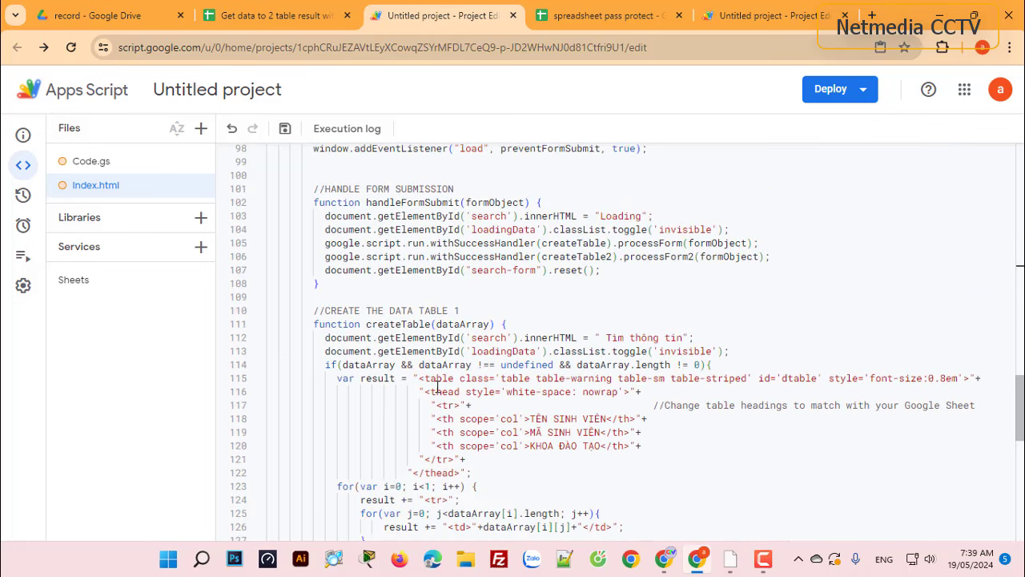
{"action": "scroll", "coordinate": [432, 387], "scroll_direction": "down", "scroll_amount": 1}
{"action": "scroll", "coordinate": [485, 337], "scroll_direction": "down", "scroll_amount": 1}
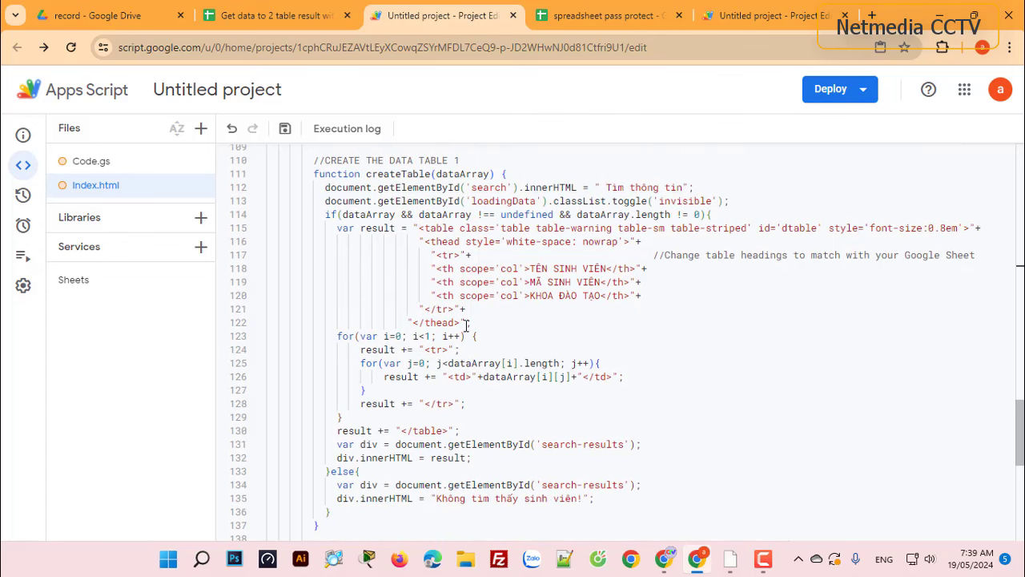
Open Code.gs and review the name-plus-password match conditions in search and search2
{"action": "left_click", "coordinate": [89, 164]}
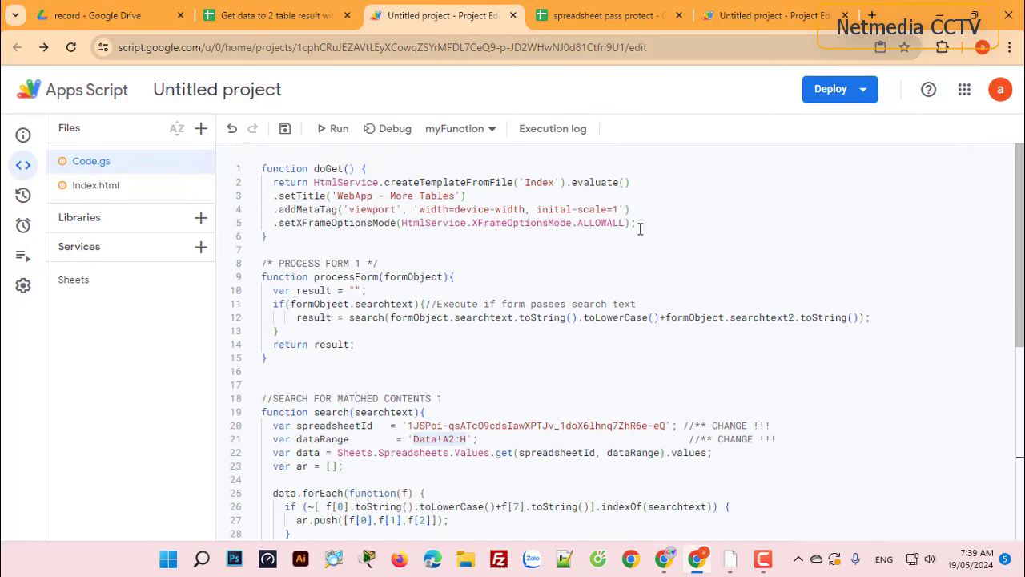
{"action": "scroll", "coordinate": [531, 310], "scroll_direction": "down", "scroll_amount": 2}
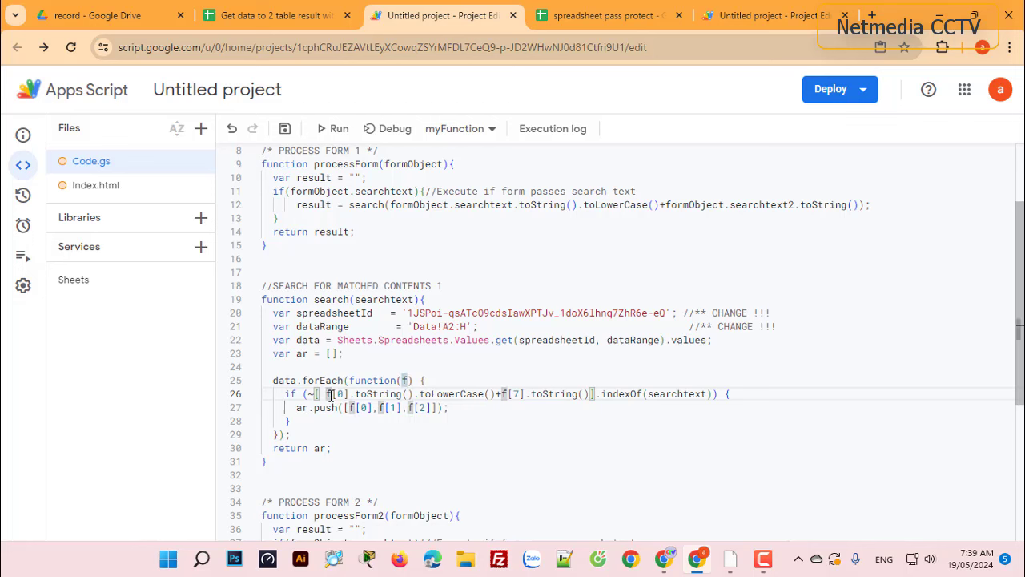
{"action": "left_click_drag", "start_coordinate": [326, 394], "coordinate": [713, 393]}
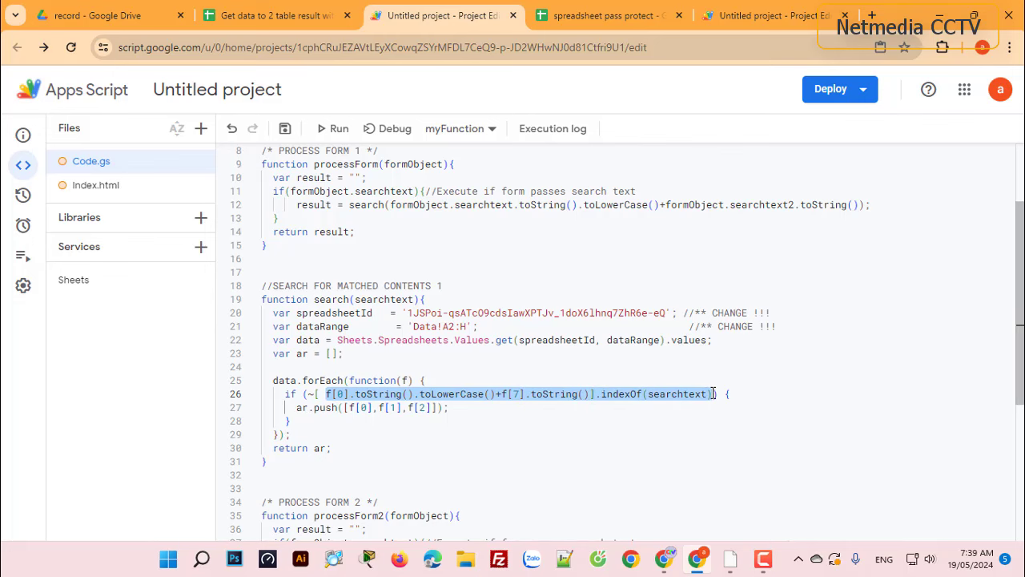
{"action": "scroll", "coordinate": [687, 415], "scroll_direction": "down", "scroll_amount": 5}
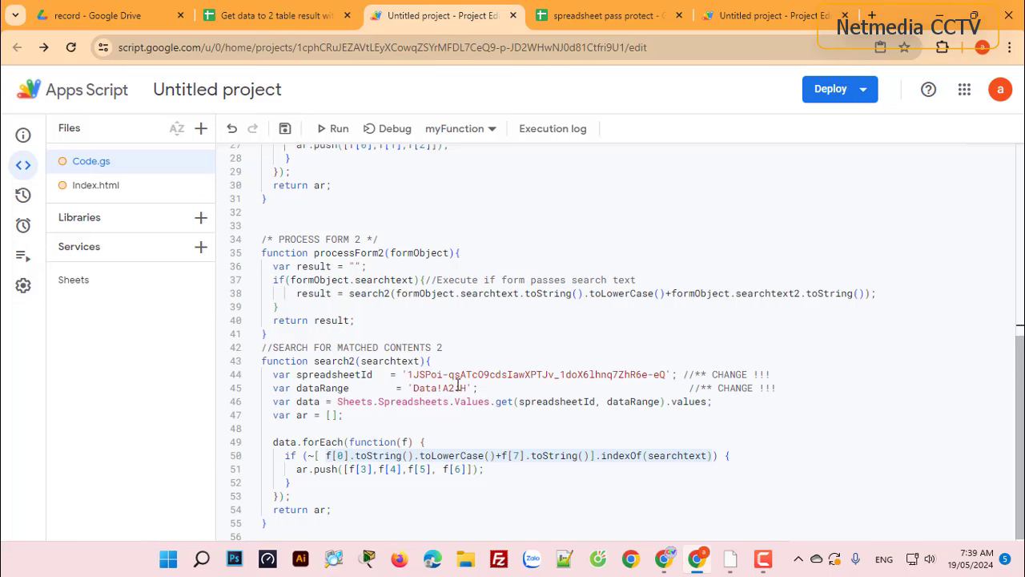
{"action": "left_click", "coordinate": [323, 456]}
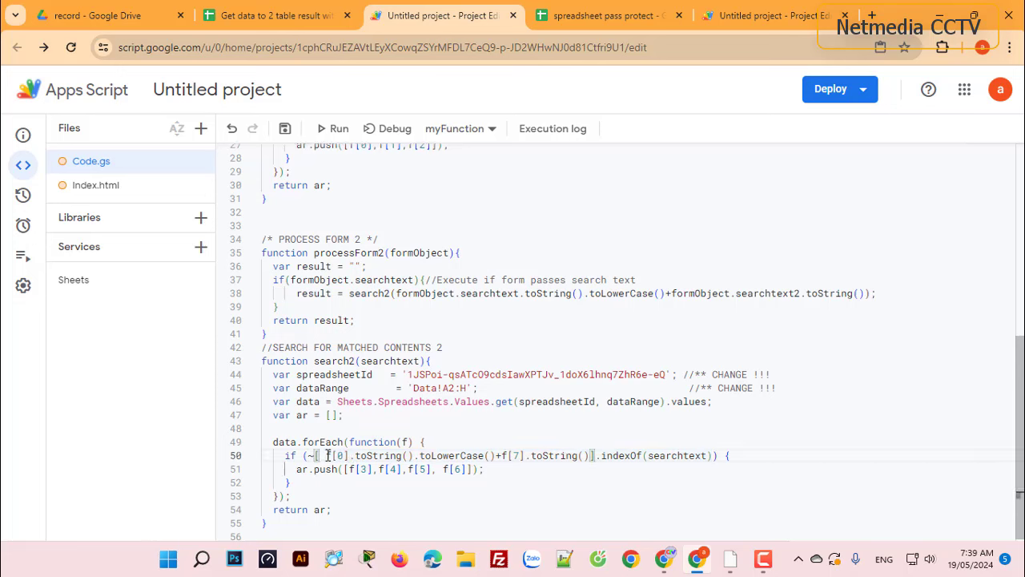
{"action": "left_click_drag", "start_coordinate": [327, 454], "coordinate": [713, 456]}
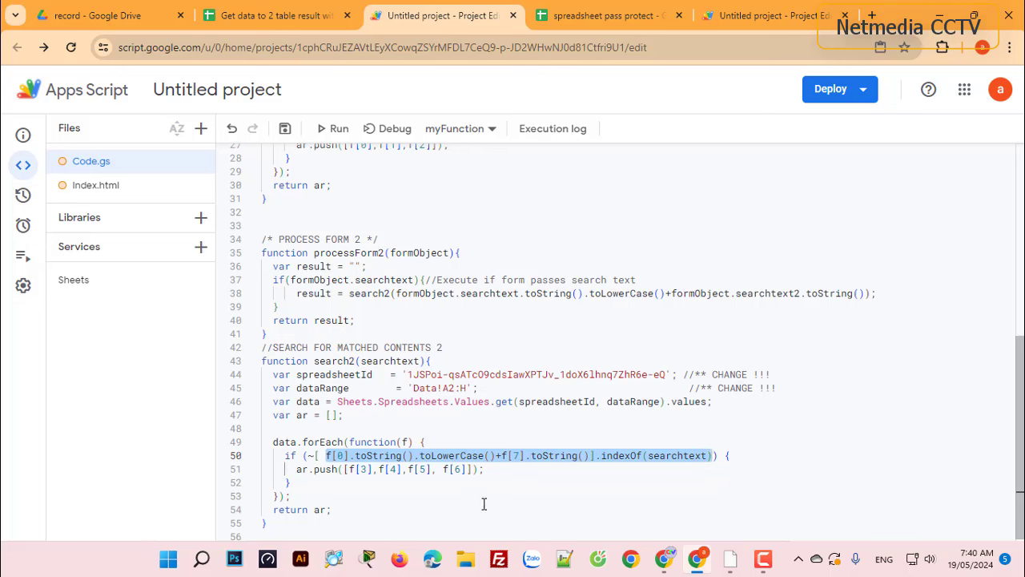
{"action": "left_click", "coordinate": [336, 455]}
Review the returned columns: 0–2 for search and 3–6 for search2
{"action": "scroll", "coordinate": [362, 447], "scroll_direction": "up", "scroll_amount": 2}
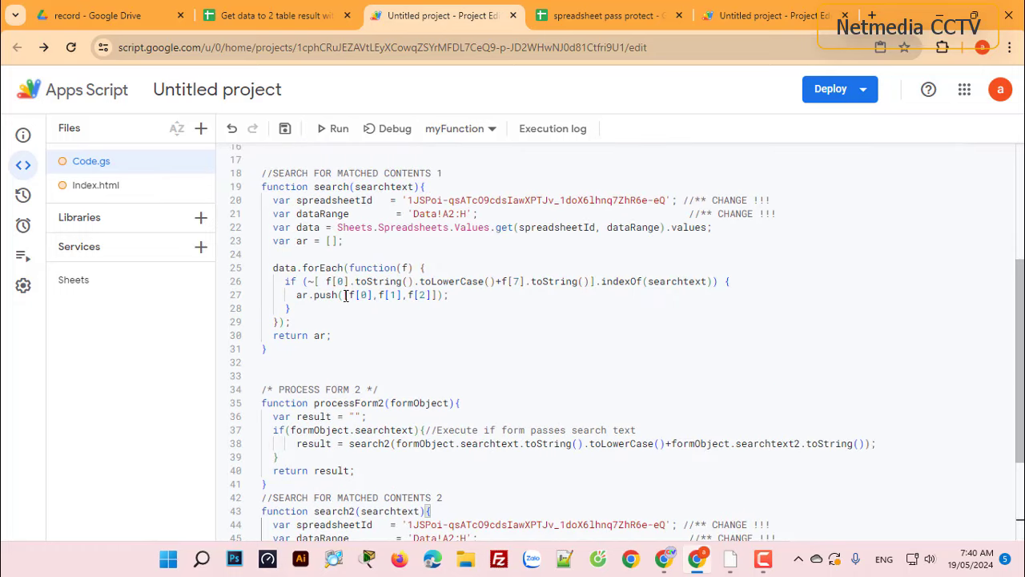
{"action": "left_click_drag", "start_coordinate": [345, 294], "coordinate": [438, 294]}
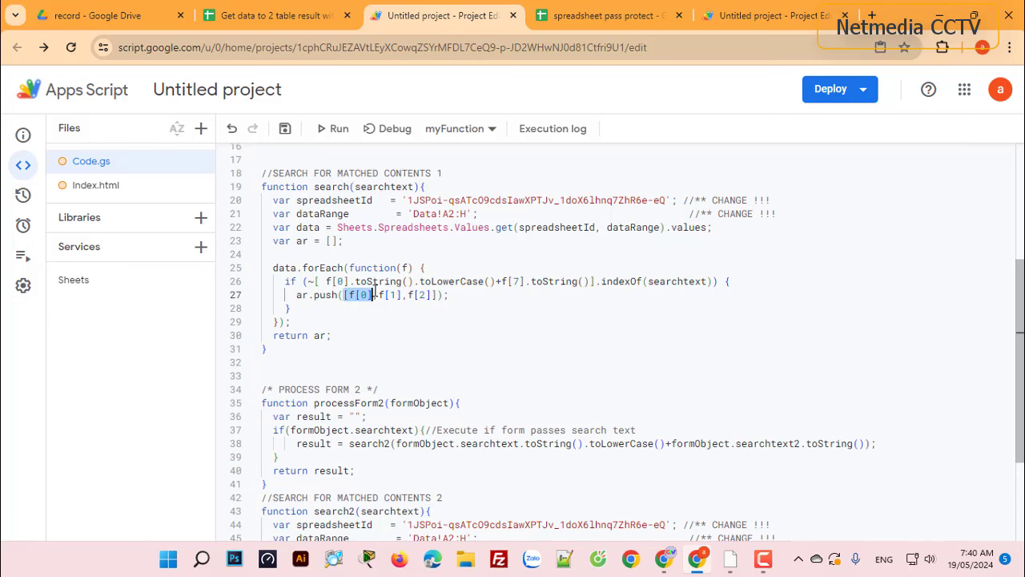
{"action": "scroll", "coordinate": [410, 380], "scroll_direction": "down", "scroll_amount": 3}
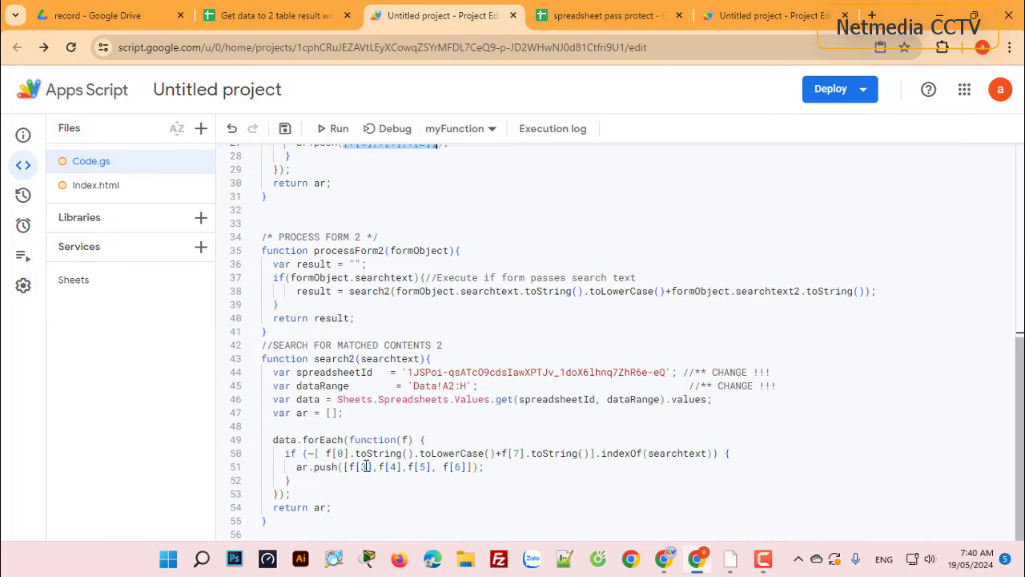
{"action": "left_click_drag", "start_coordinate": [350, 468], "coordinate": [466, 468]}
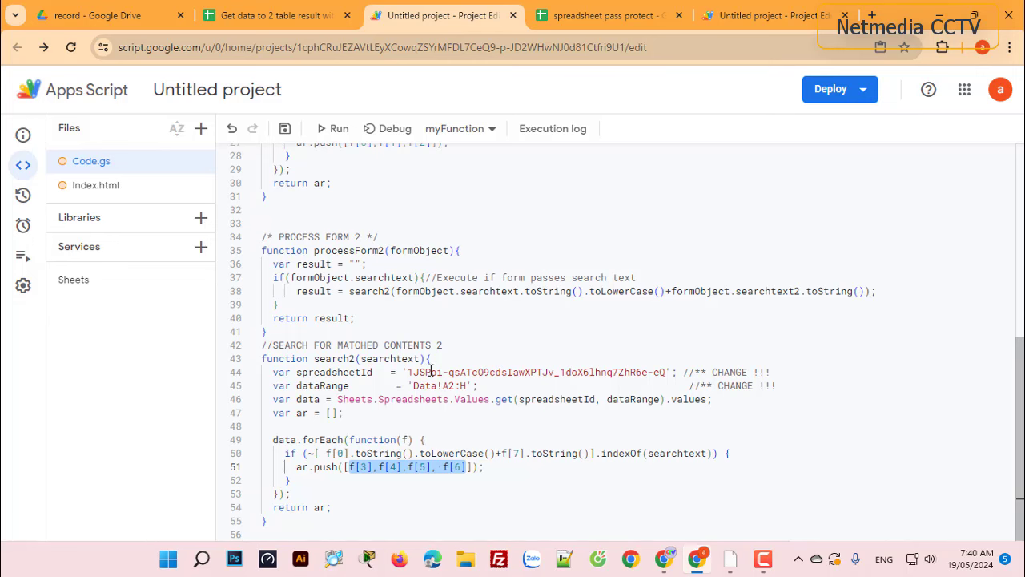
{"action": "scroll", "coordinate": [393, 370], "scroll_direction": "up", "scroll_amount": 1}
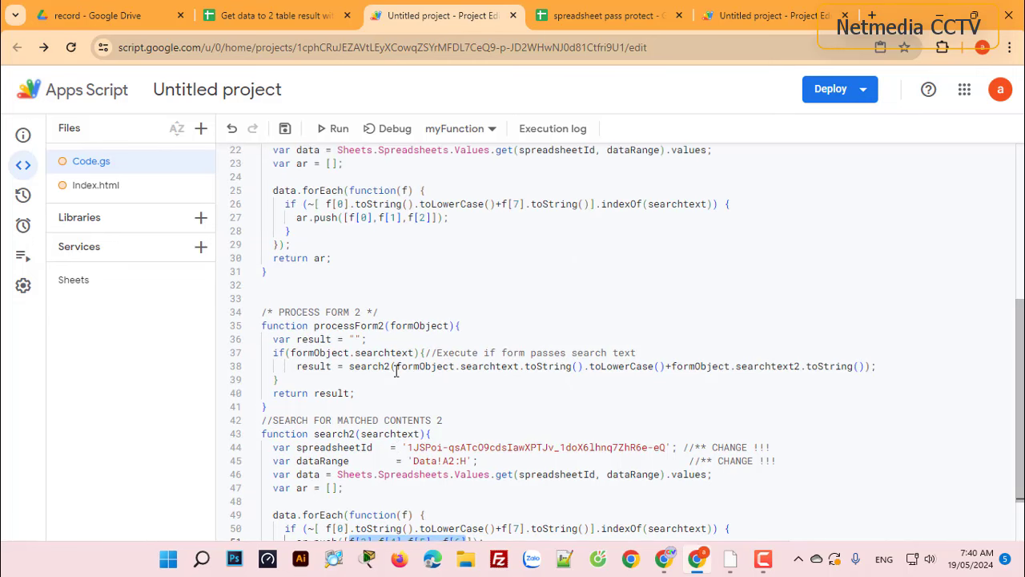
{"action": "scroll", "coordinate": [386, 369], "scroll_direction": "up", "scroll_amount": 2}
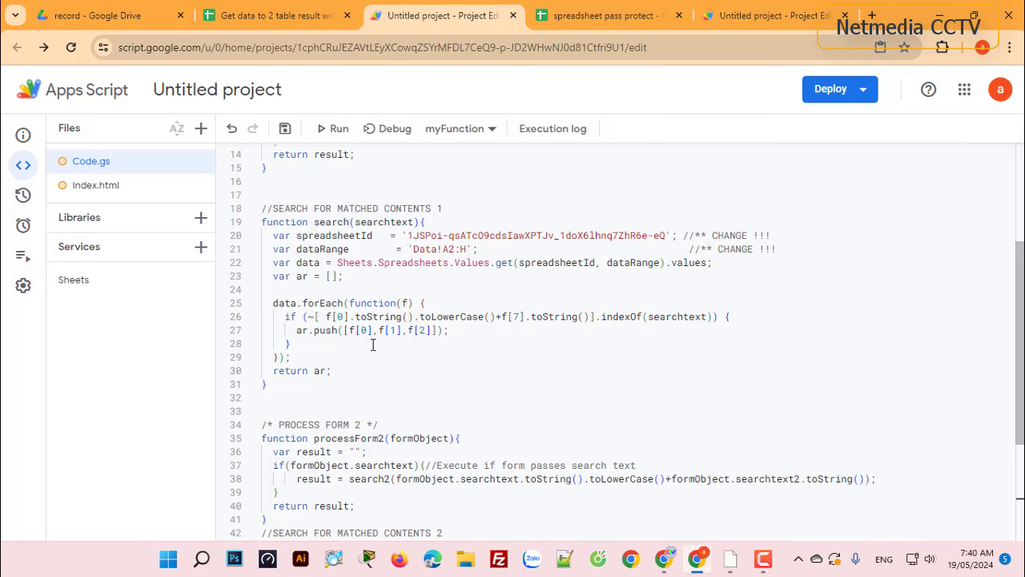
{"action": "scroll", "coordinate": [372, 345], "scroll_direction": "up", "scroll_amount": 1}
{"action": "scroll", "coordinate": [372, 345], "scroll_direction": "up", "scroll_amount": 1}
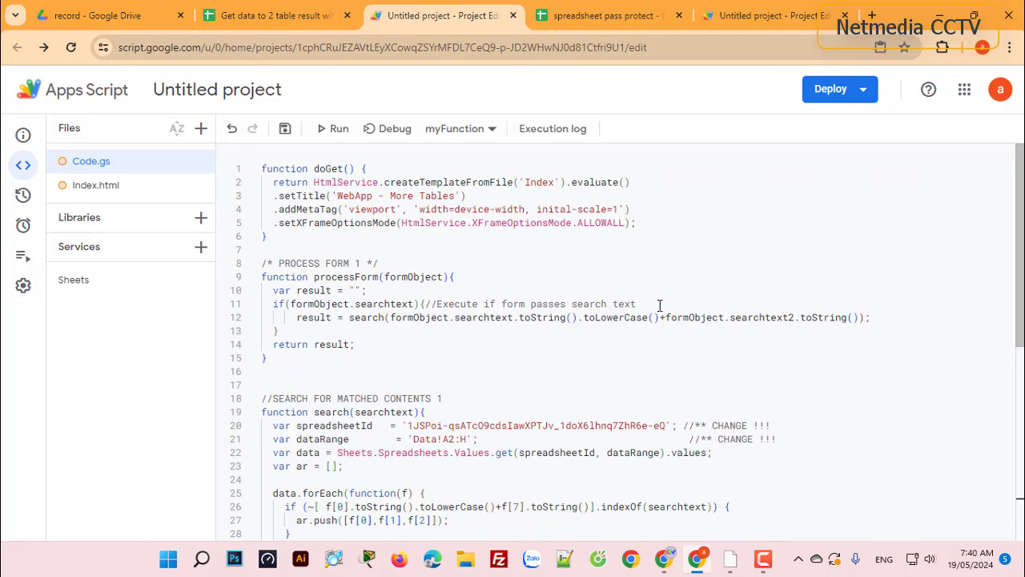
Save the Apps Script project and start a new deployment
{"action": "left_click", "coordinate": [284, 128]}
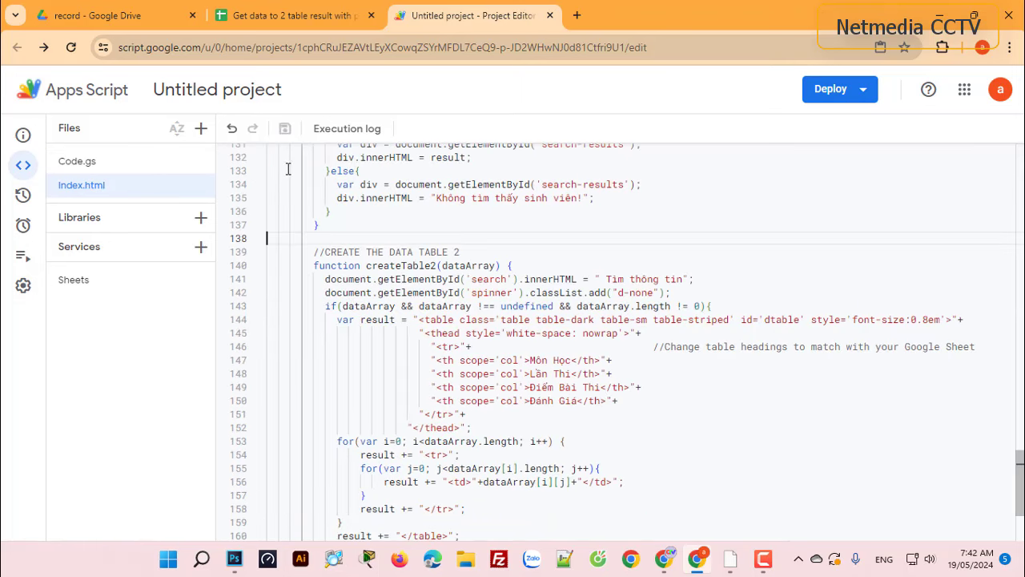
{"action": "left_click", "coordinate": [858, 95]}
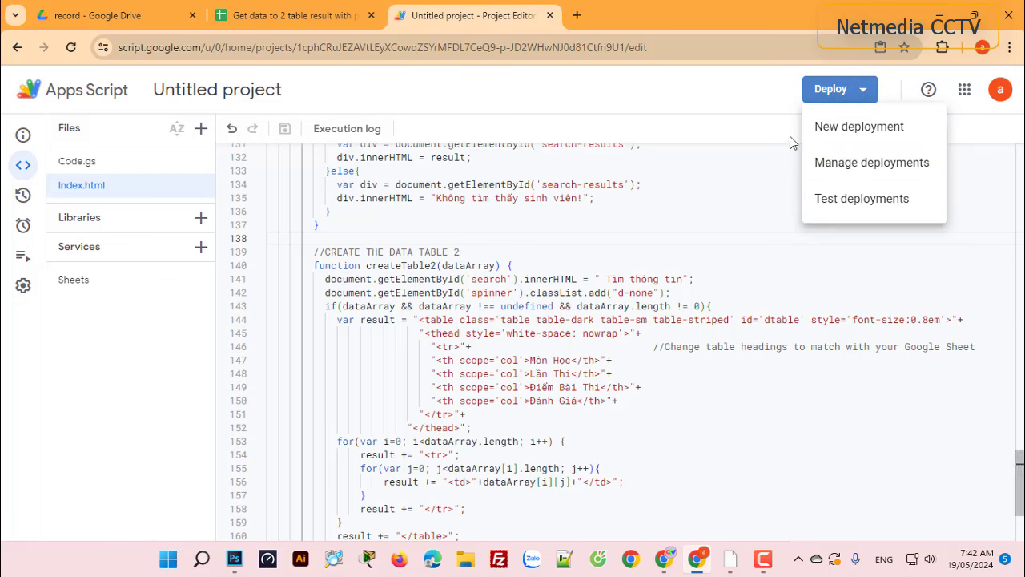
{"action": "left_click", "coordinate": [850, 127]}
Deploy it as a web app described 'pass' with access set to Anyone
{"action": "left_click", "coordinate": [358, 140]}
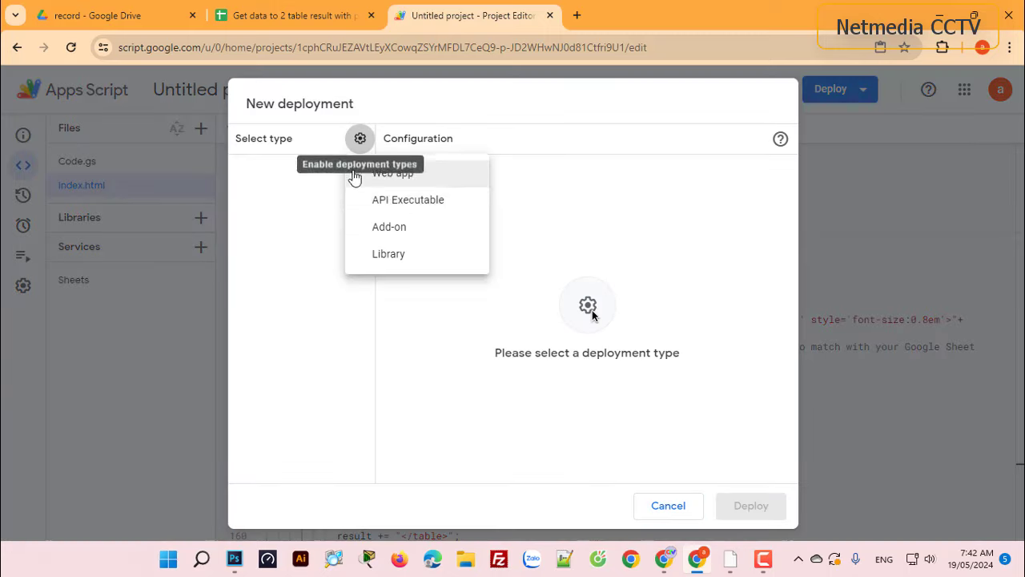
{"action": "left_click", "coordinate": [399, 176]}
{"action": "left_click", "coordinate": [458, 215]}
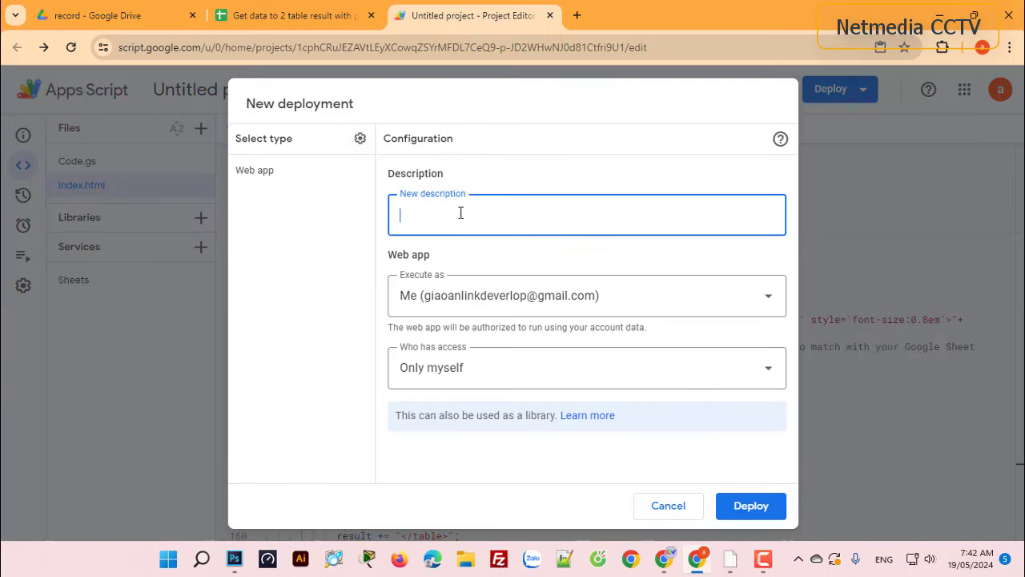
{"action": "type", "text": "pass"}
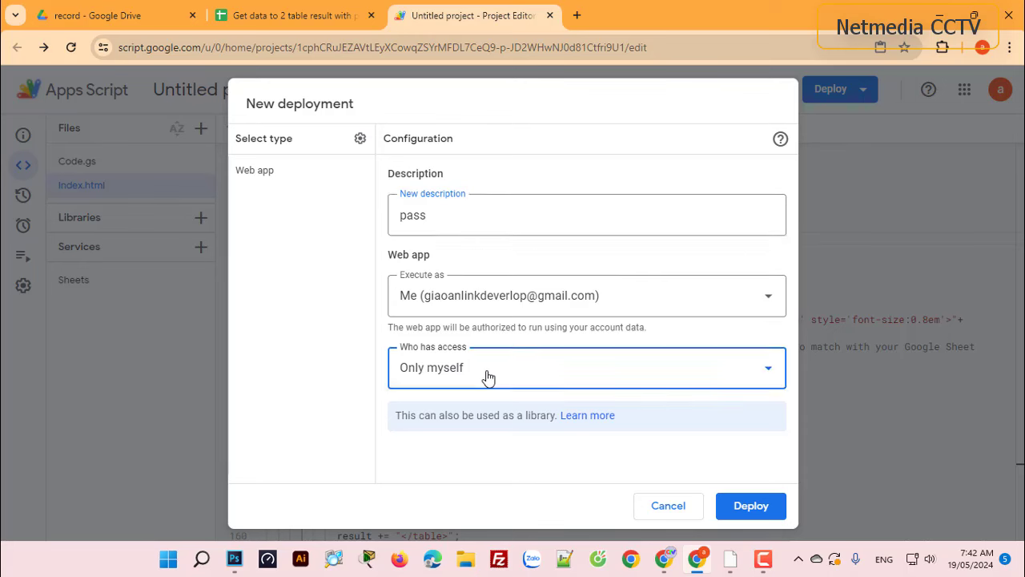
{"action": "left_click", "coordinate": [485, 374]}
{"action": "left_click", "coordinate": [453, 469]}
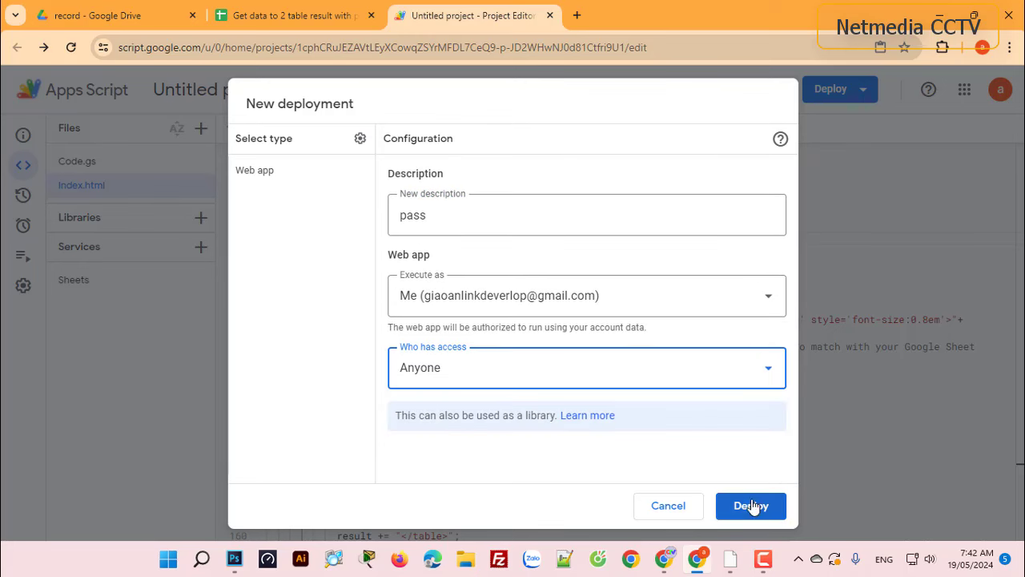
{"action": "left_click", "coordinate": [746, 512]}
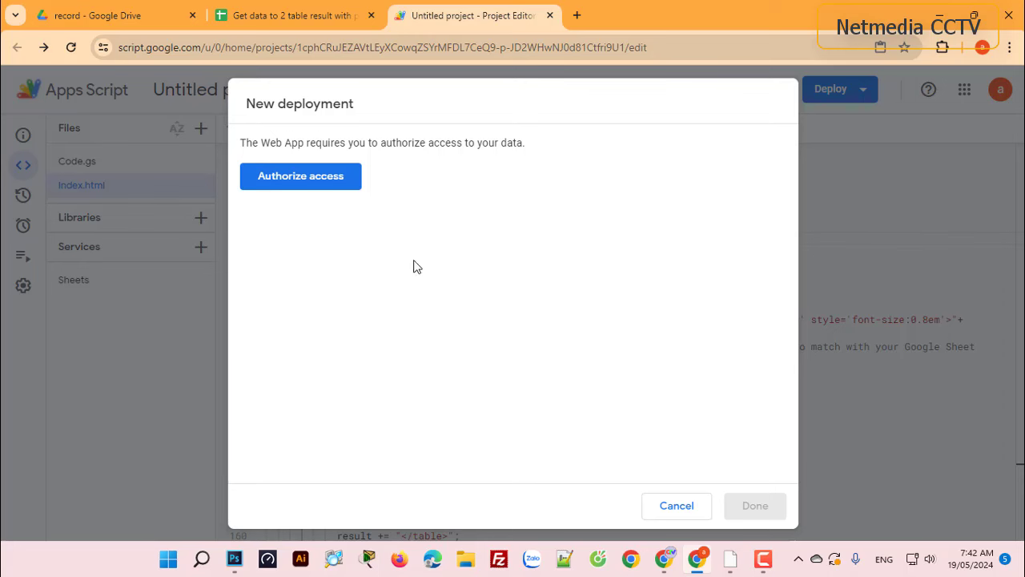
Authorize the project with the Google account, getting past the unverified-app warning and allowing Drive access
{"action": "left_click", "coordinate": [302, 177]}
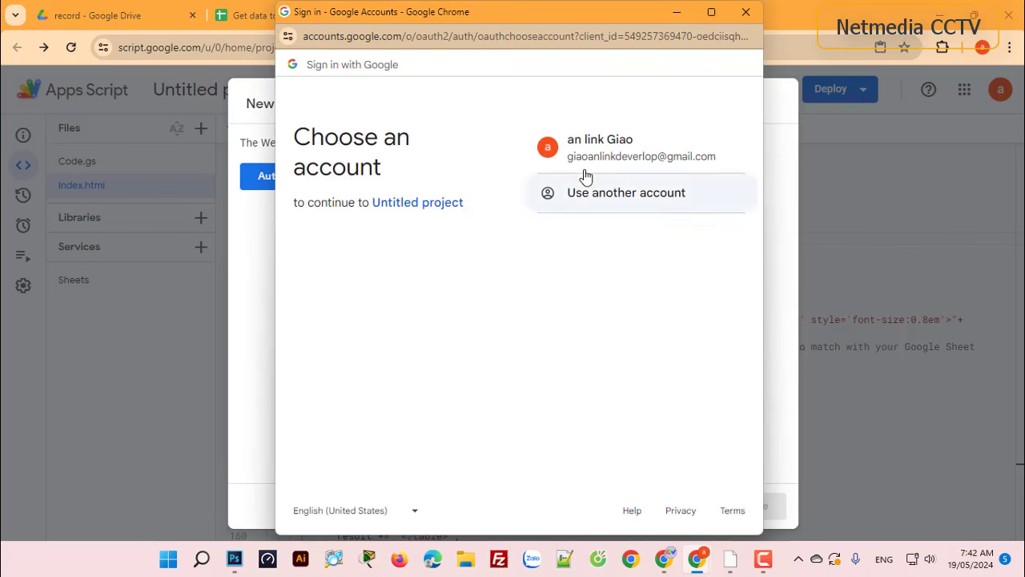
{"action": "left_click", "coordinate": [314, 337]}
{"action": "left_click", "coordinate": [376, 403]}
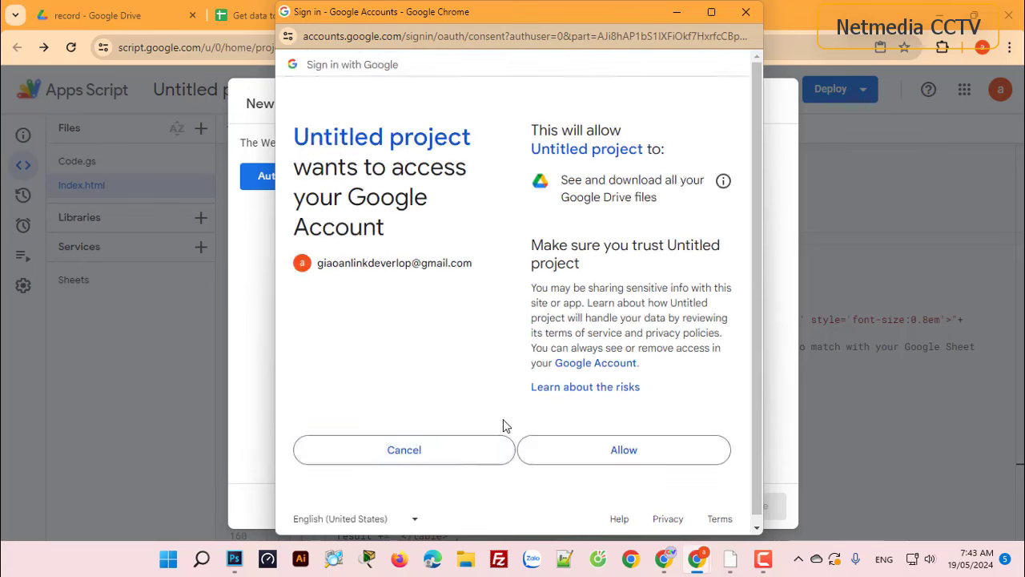
{"action": "left_click", "coordinate": [624, 449]}
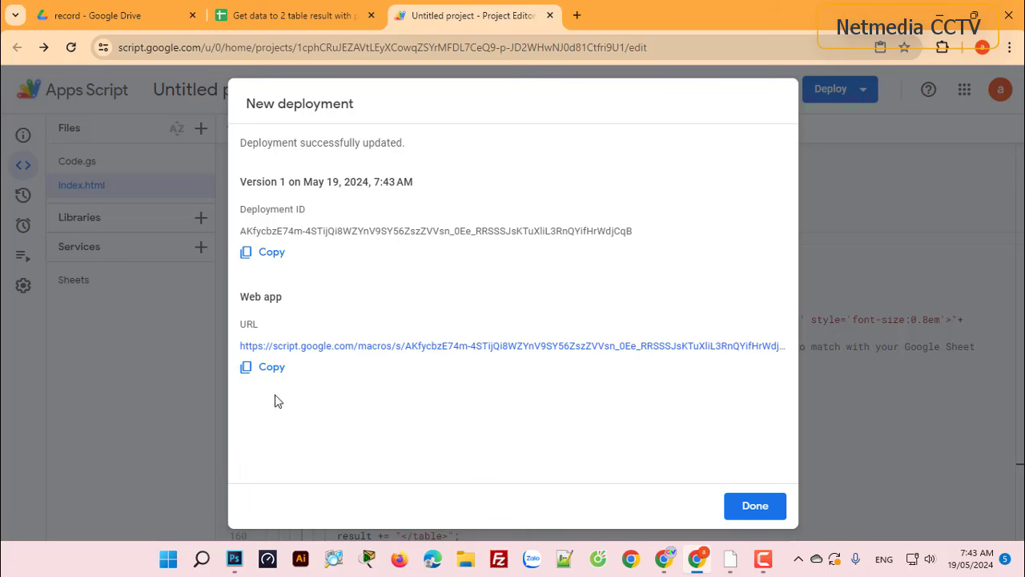
Load the web app's /exec URL in a new Chrome tab and dismiss the Apps Script notice
{"action": "key", "text": "ctrl+t"}
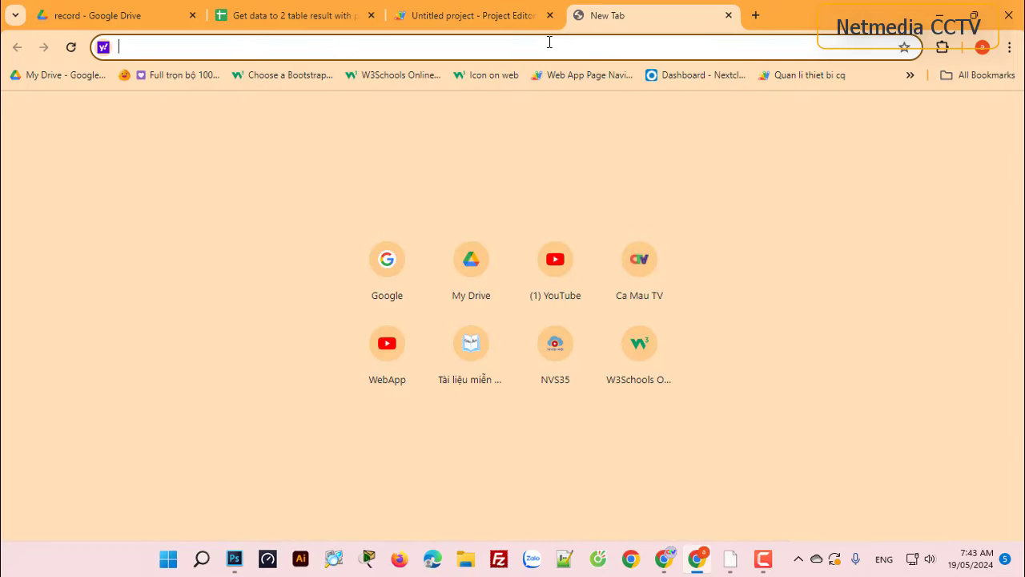
{"action": "right_click", "coordinate": [549, 42]}
{"action": "left_click", "coordinate": [595, 166]}
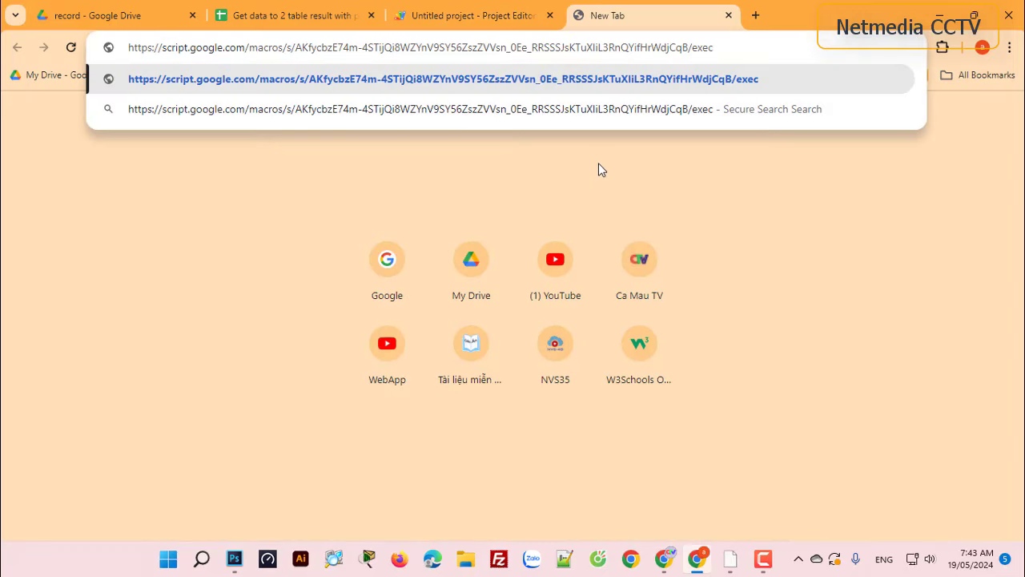
{"action": "key", "text": "Return"}
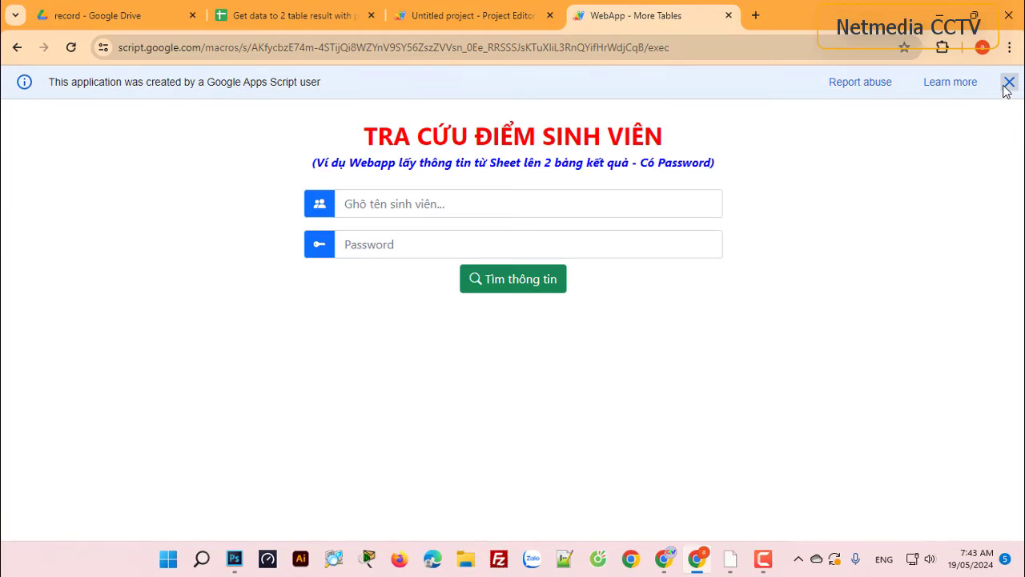
{"action": "left_click", "coordinate": [1008, 83]}
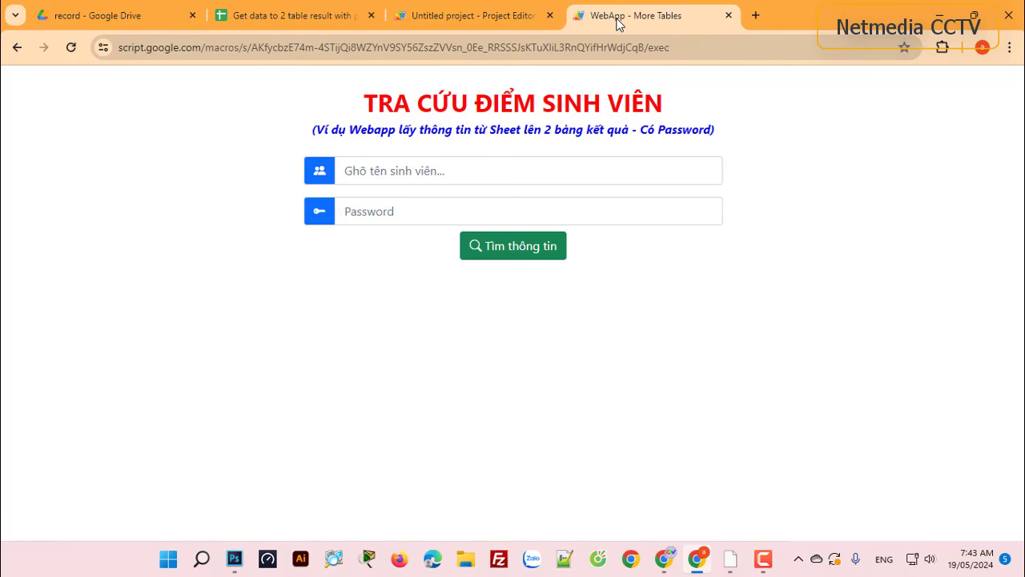
Place the web app beside the Data sheet and clear row 8's contents
{"action": "left_click_drag", "start_coordinate": [616, 24], "coordinate": [1015, 267]}
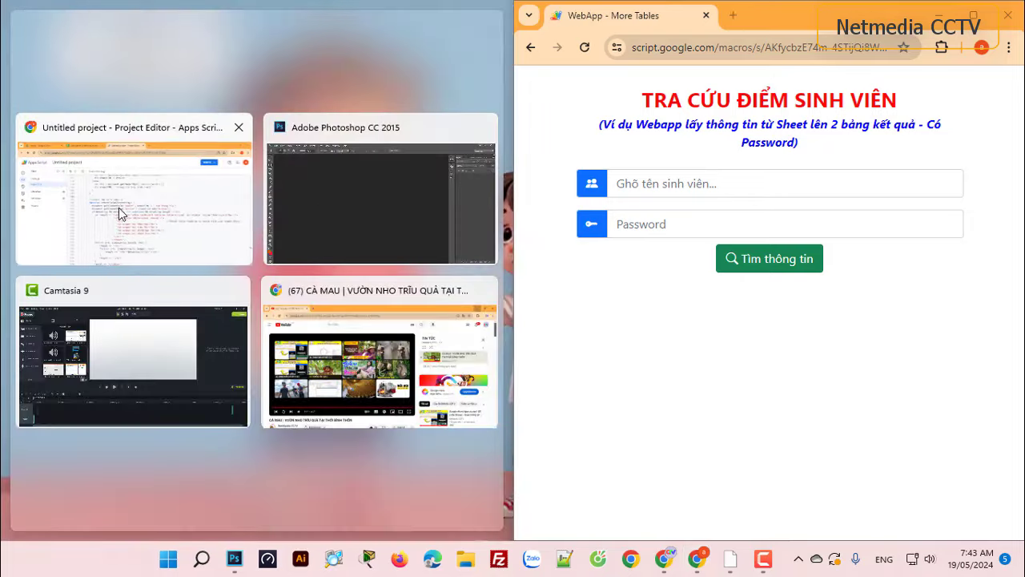
{"action": "left_click", "coordinate": [144, 155]}
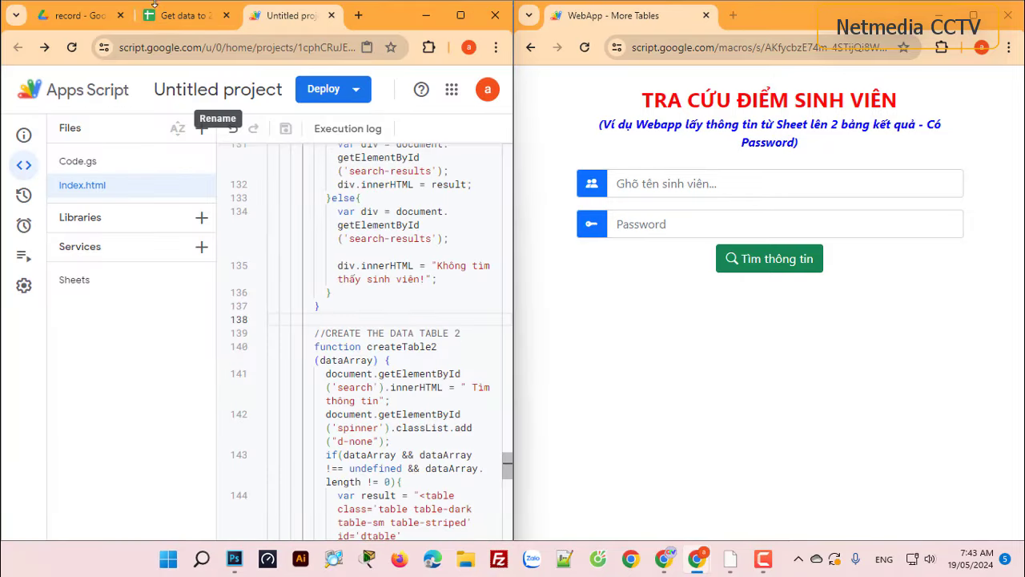
{"action": "left_click", "coordinate": [192, 15]}
{"action": "left_click", "coordinate": [17, 287]}
{"action": "key", "text": "Delete"}
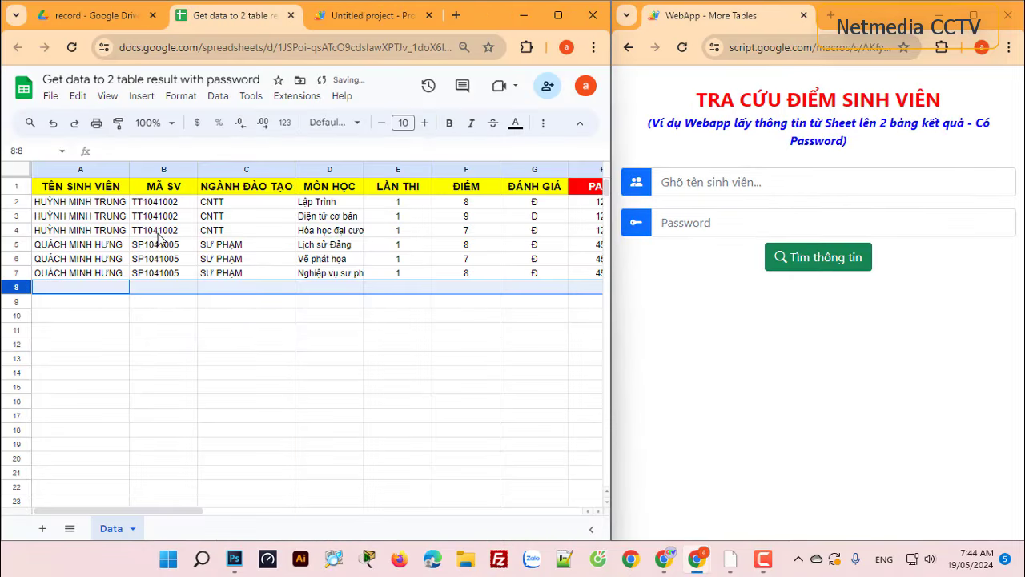
{"action": "left_click_drag", "start_coordinate": [611, 142], "coordinate": [628, 142]}
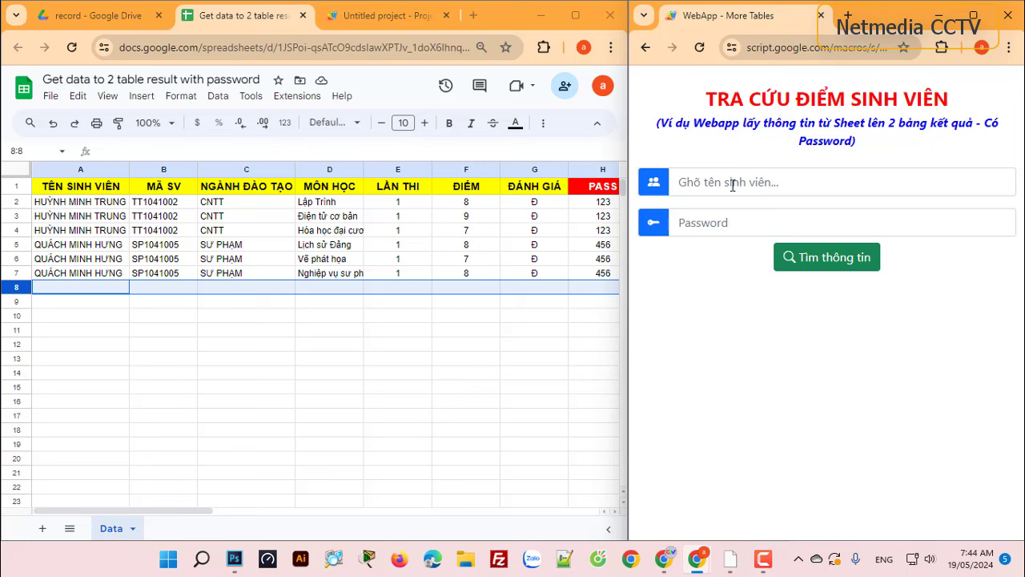
Look up the second student by name and password, returning scores 8, 7 and 8
{"action": "left_click", "coordinate": [732, 183]}
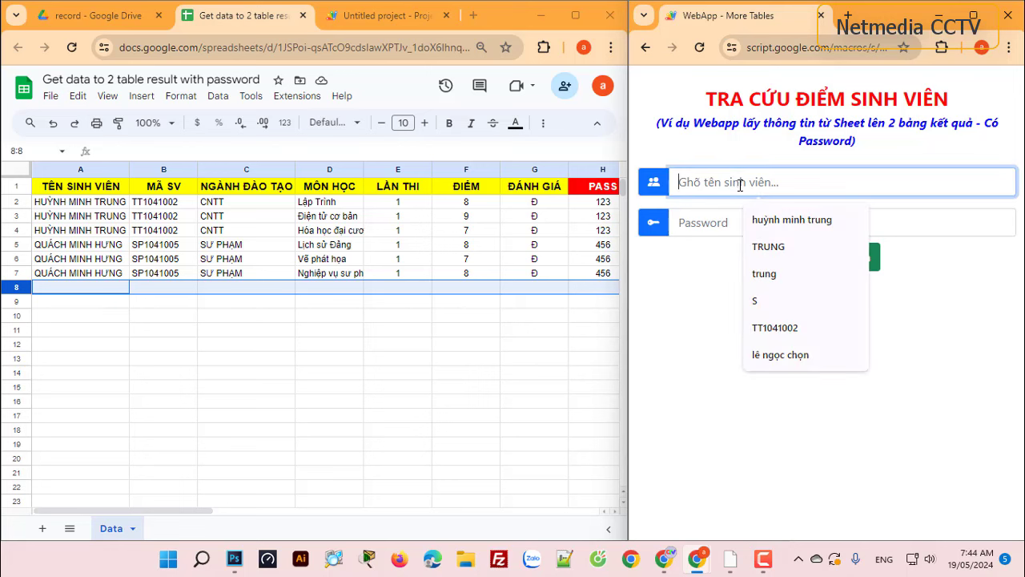
{"action": "left_click", "coordinate": [738, 221]}
{"action": "left_click", "coordinate": [738, 222]}
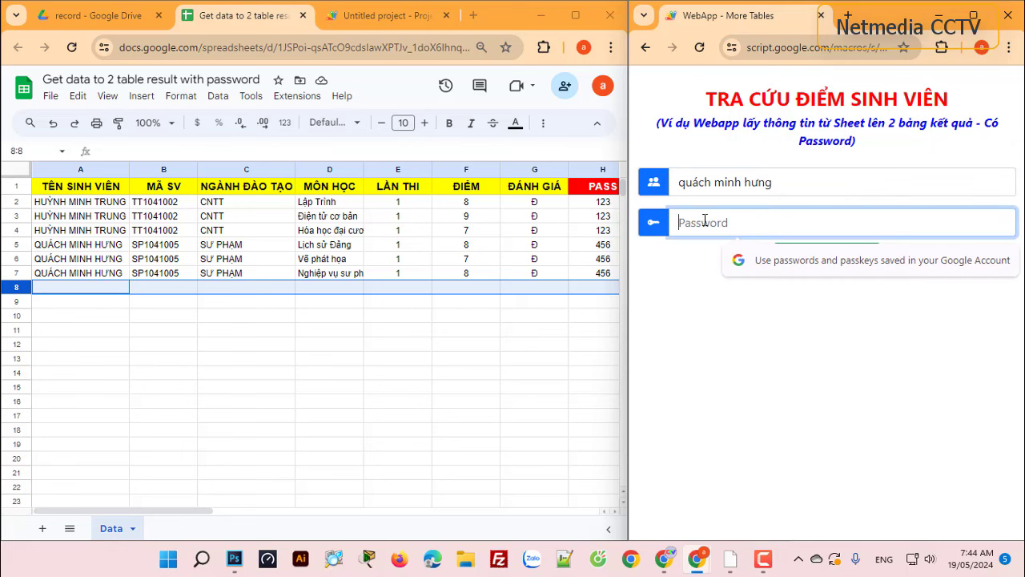
{"action": "type", "text": "45"}
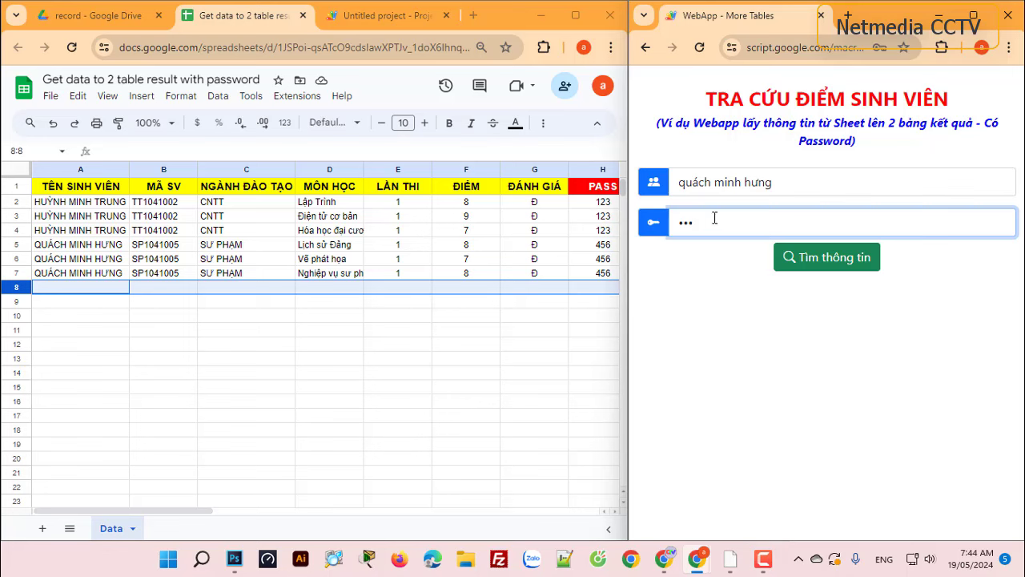
{"action": "left_click", "coordinate": [800, 256]}
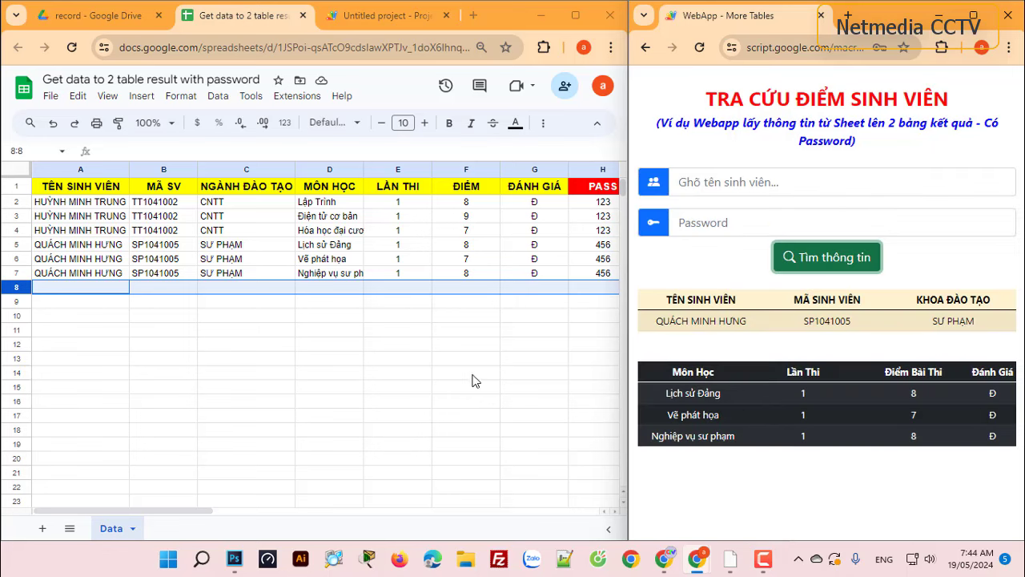
{"action": "left_click", "coordinate": [471, 374]}
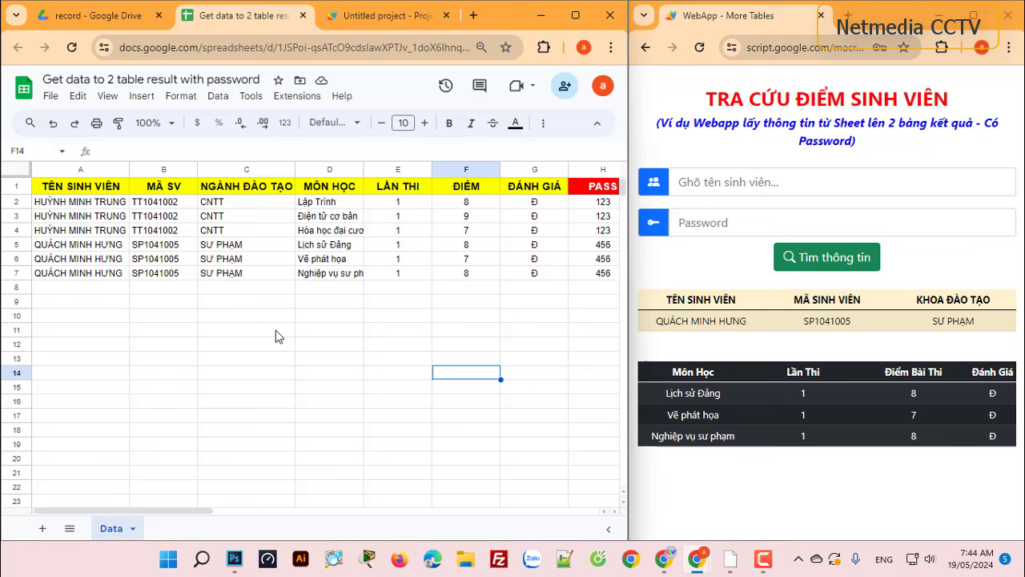
Copy row 7's student data into row 8
{"action": "left_click", "coordinate": [57, 273]}
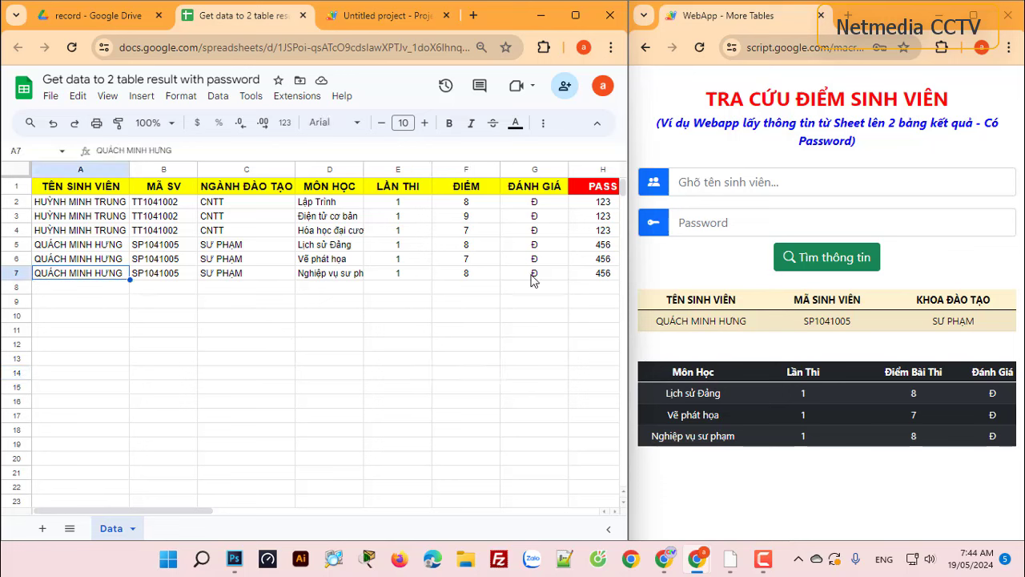
{"action": "left_click", "coordinate": [599, 279], "text": "shift"}
{"action": "key", "text": "ctrl+c"}
{"action": "left_click", "coordinate": [80, 286]}
{"action": "key", "text": "ctrl+v"}
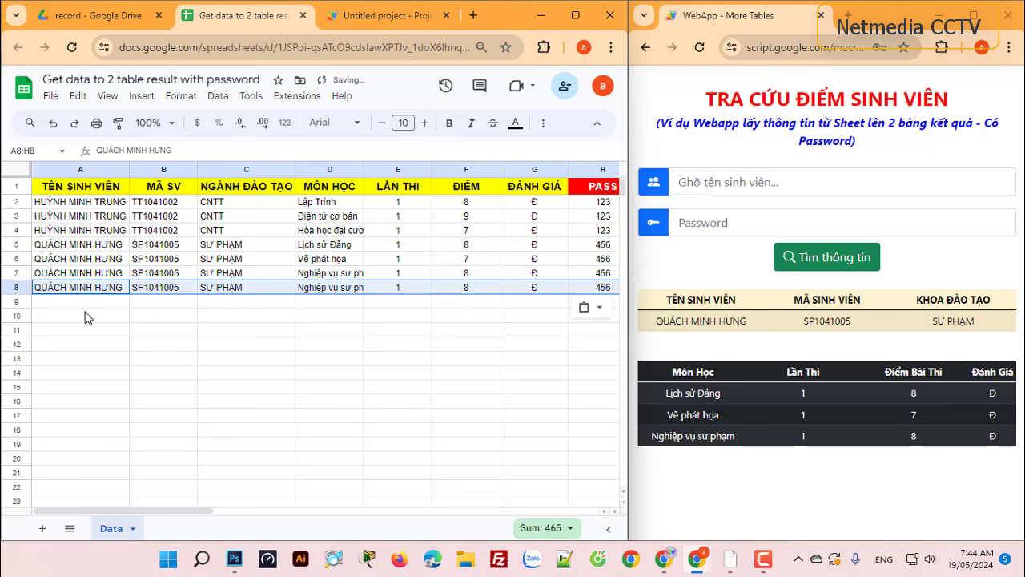
{"action": "left_click", "coordinate": [84, 329]}
Put the new student's name in A8 and change the student code in B8 to end in 6
{"action": "left_click", "coordinate": [78, 288]}
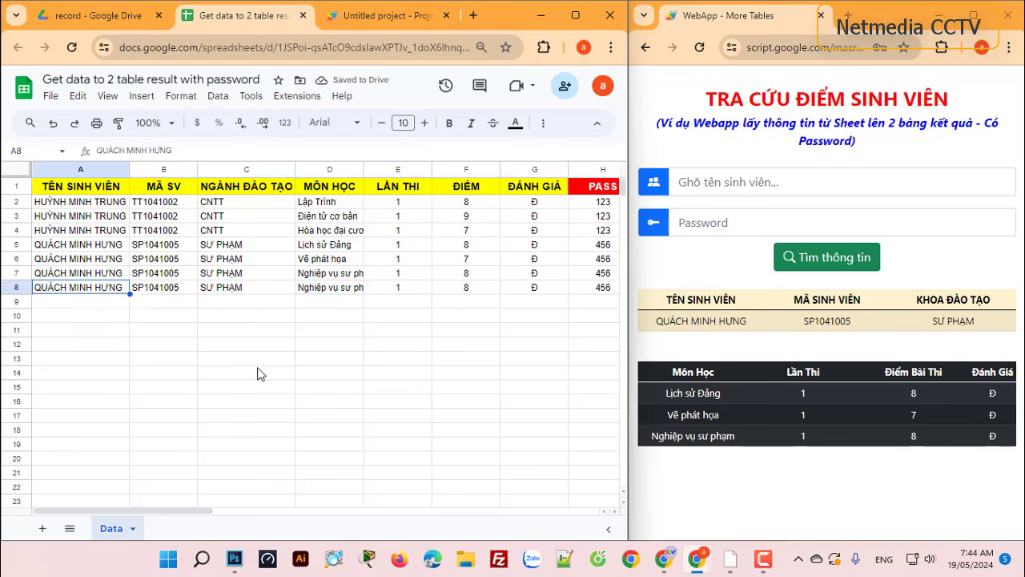
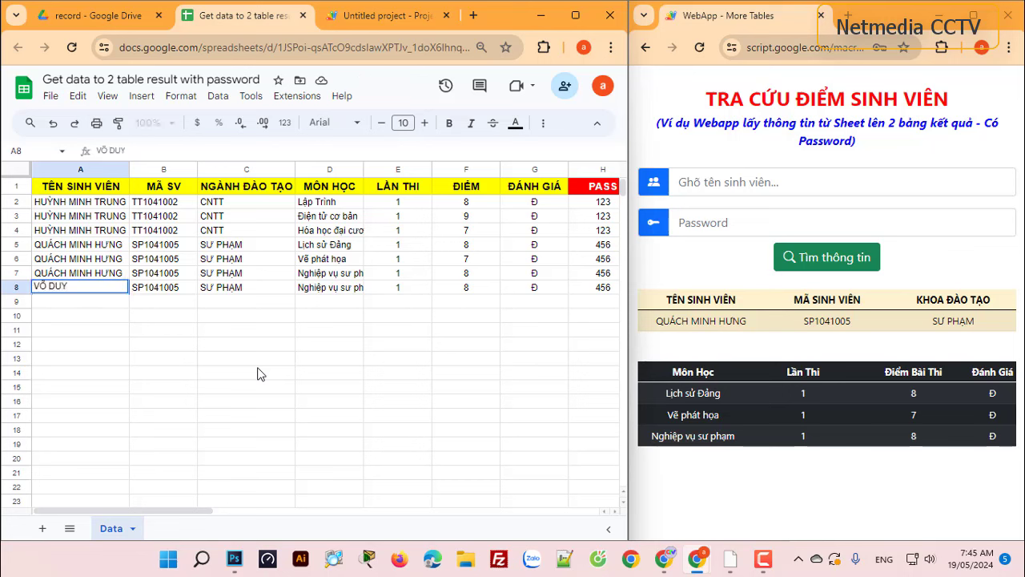
{"action": "left_click", "coordinate": [216, 289]}
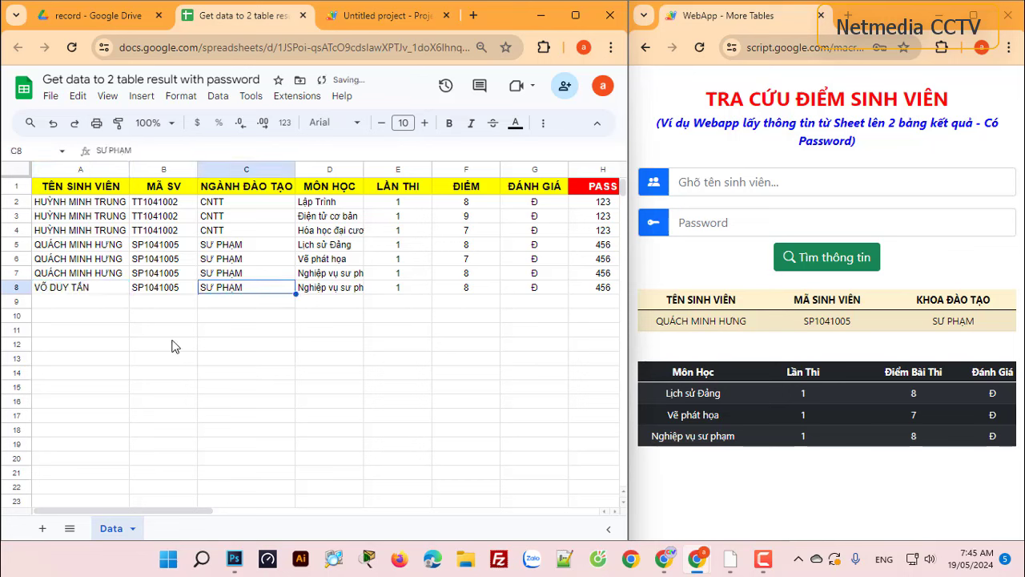
{"action": "left_click", "coordinate": [170, 294]}
{"action": "double_click", "coordinate": [178, 286]}
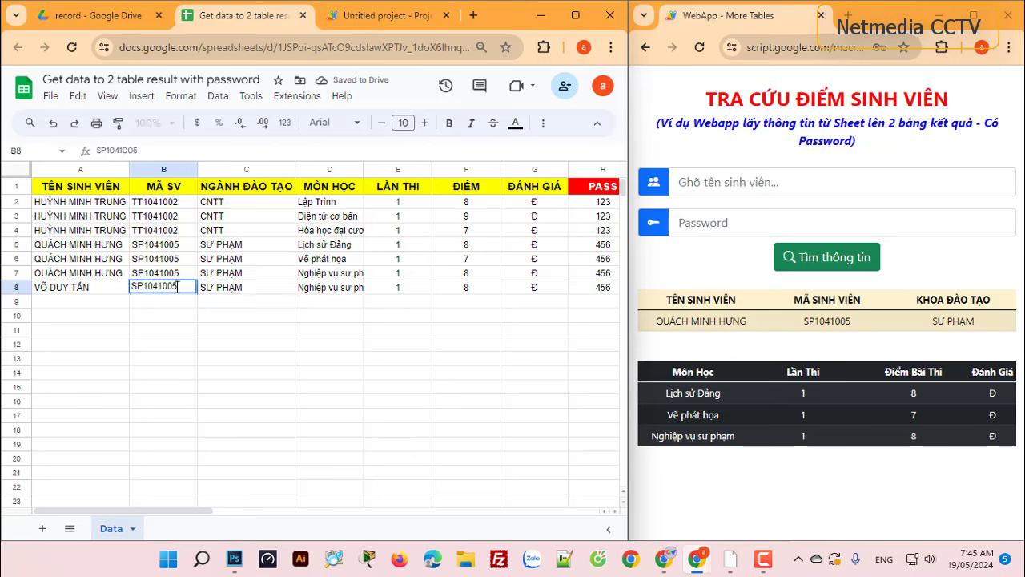
{"action": "key", "text": "BackSpace"}
{"action": "type", "text": "6"}
{"action": "left_click", "coordinate": [398, 329]}
Set the score in F8 to 4 and evaluation in G8 to H, and enter a new password in H8
{"action": "left_click", "coordinate": [390, 290]}
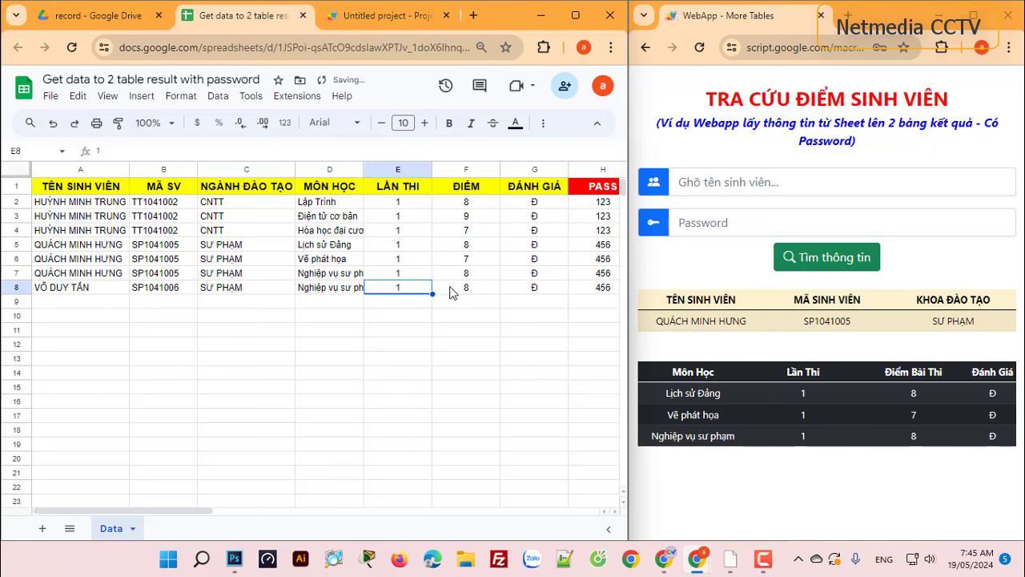
{"action": "left_click", "coordinate": [455, 290]}
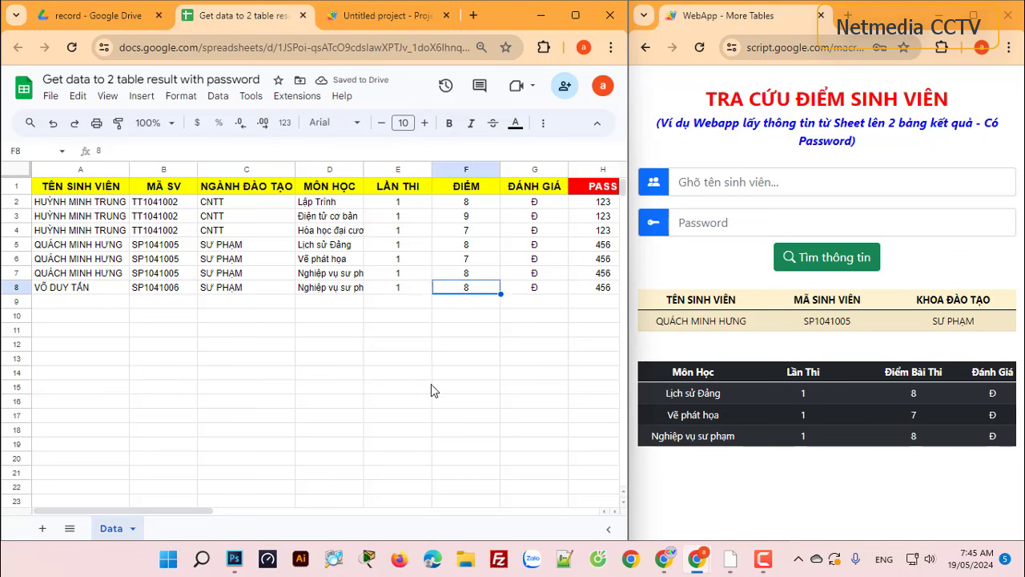
{"action": "type", "text": "4"}
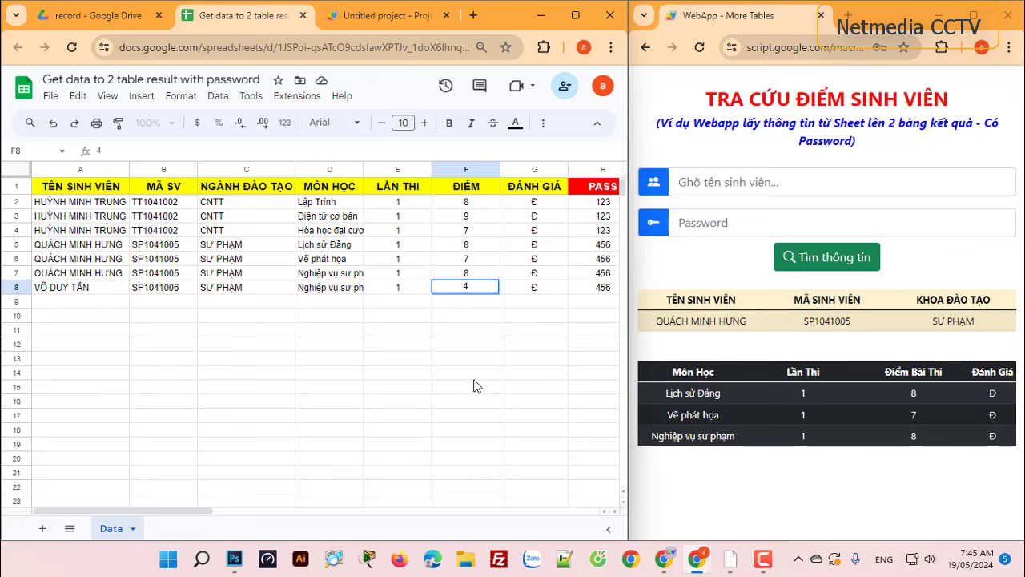
{"action": "left_click", "coordinate": [526, 284]}
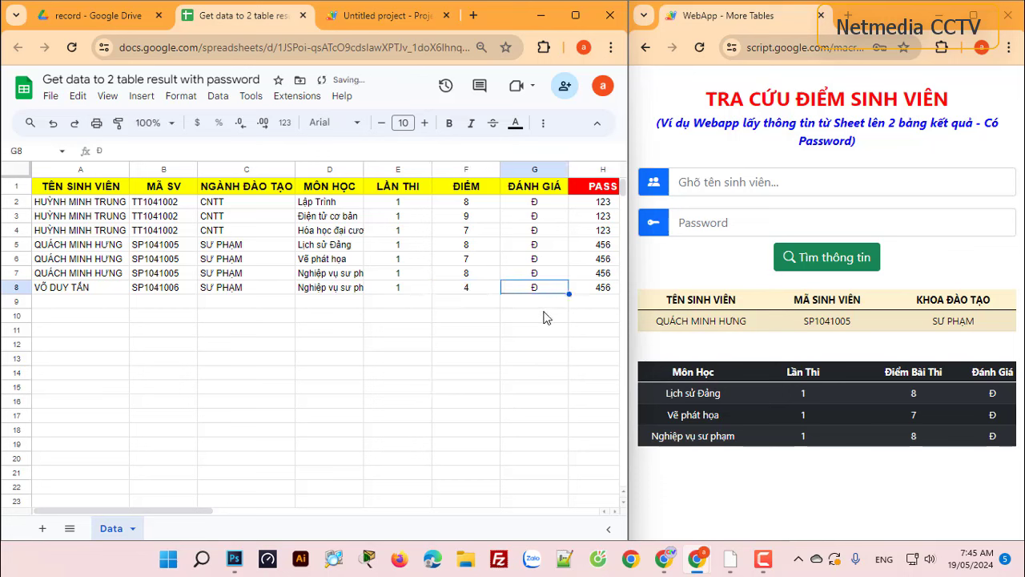
{"action": "type", "text": "H"}
{"action": "key", "text": "Return"}
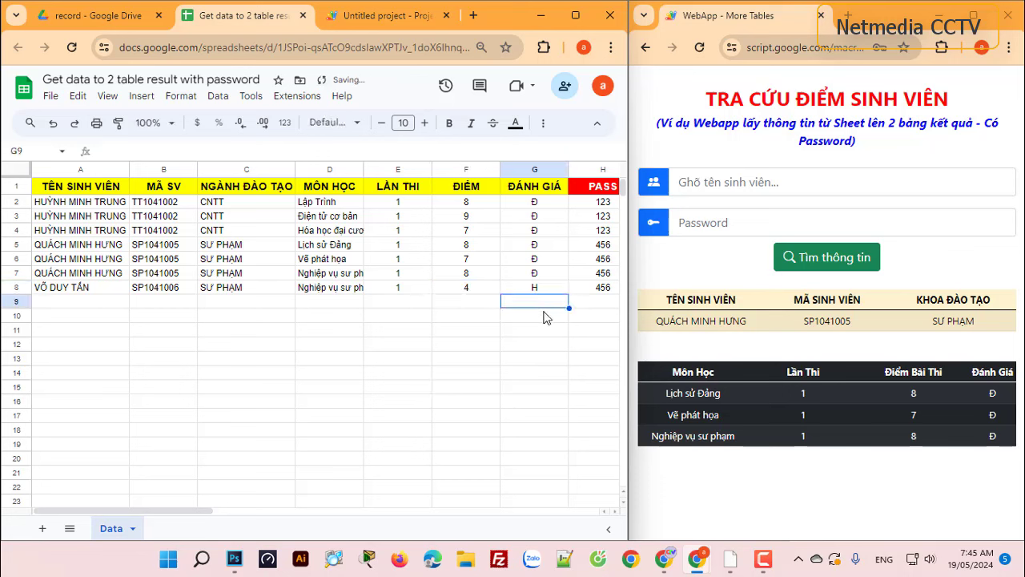
{"action": "left_click", "coordinate": [602, 290]}
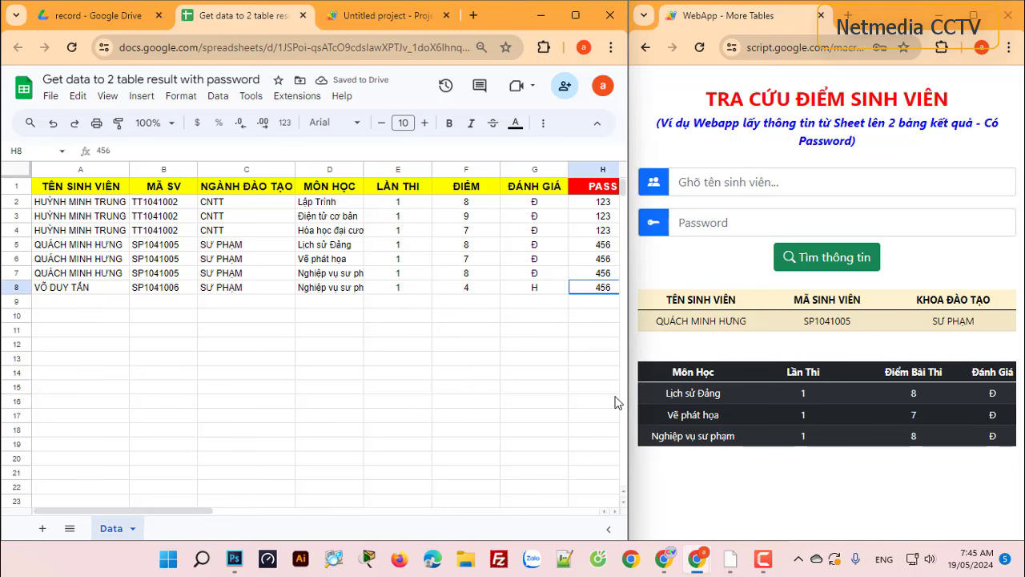
{"action": "type", "text": "789"}
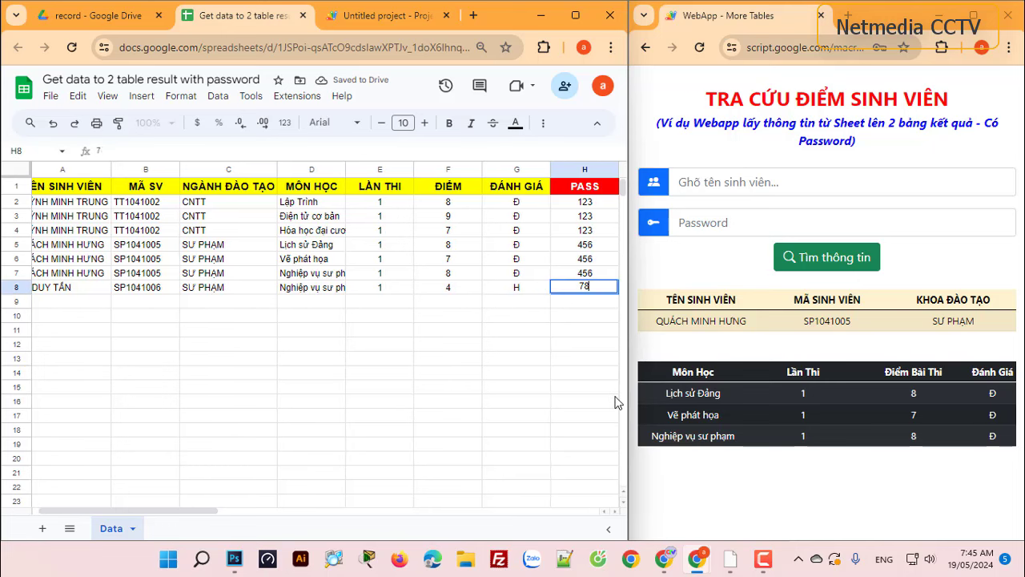
{"action": "left_click", "coordinate": [449, 373]}
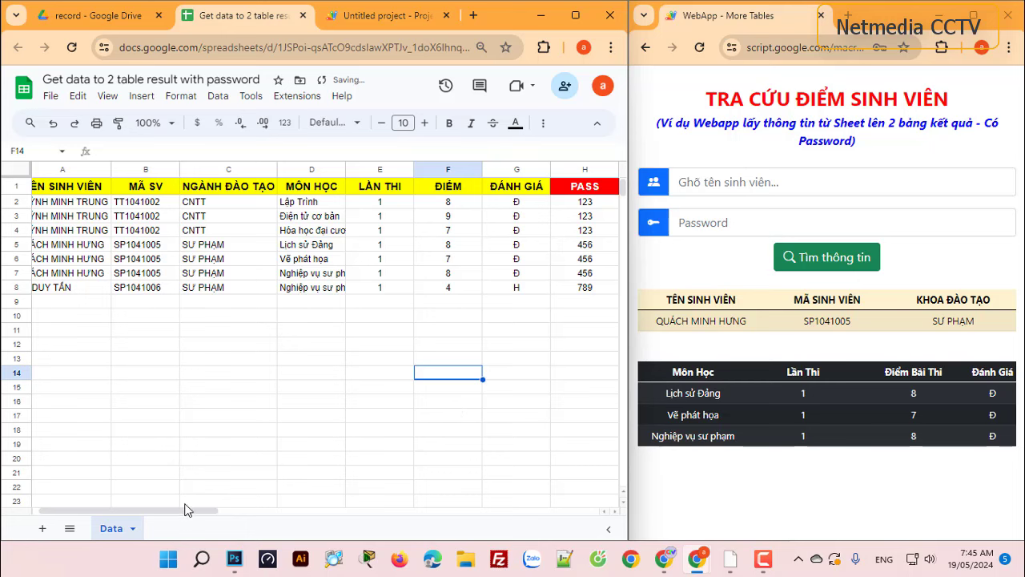
Reload the web app and search for the newly added student using their name and password
{"action": "left_click_drag", "start_coordinate": [136, 517], "coordinate": [130, 516]}
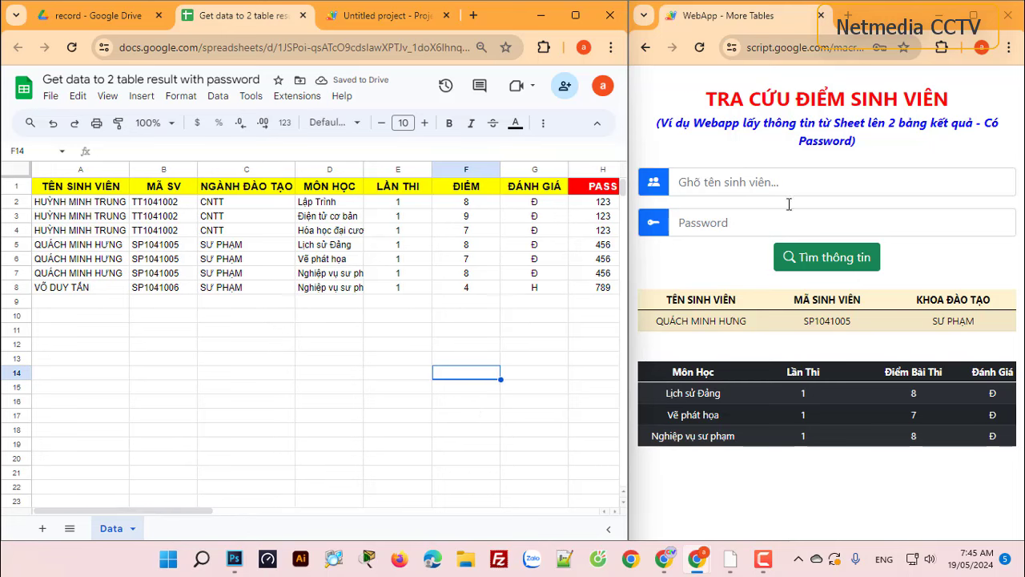
{"action": "left_click", "coordinate": [699, 47]}
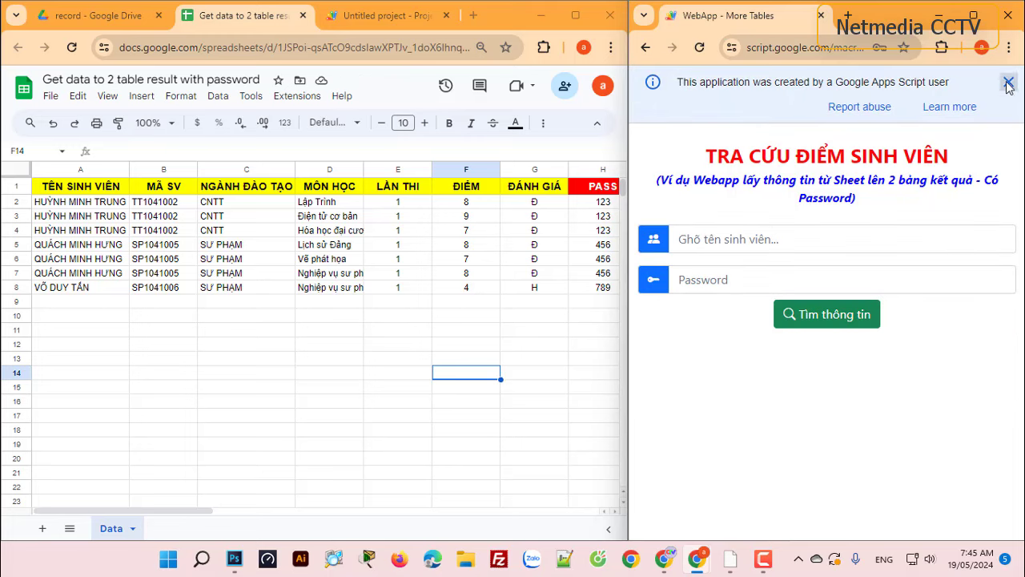
{"action": "left_click", "coordinate": [1006, 81]}
{"action": "left_click", "coordinate": [755, 181]}
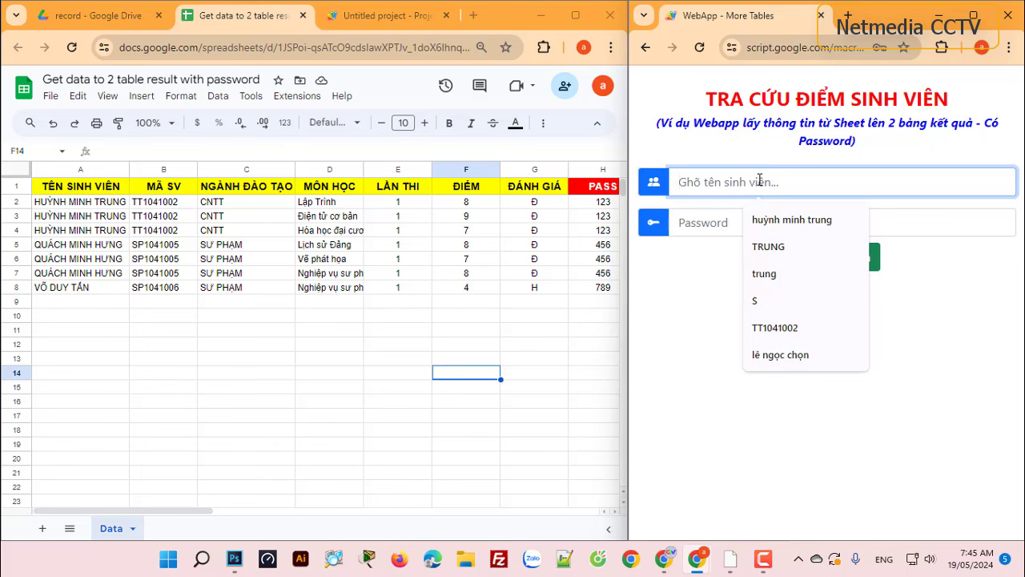
{"action": "left_click", "coordinate": [736, 222]}
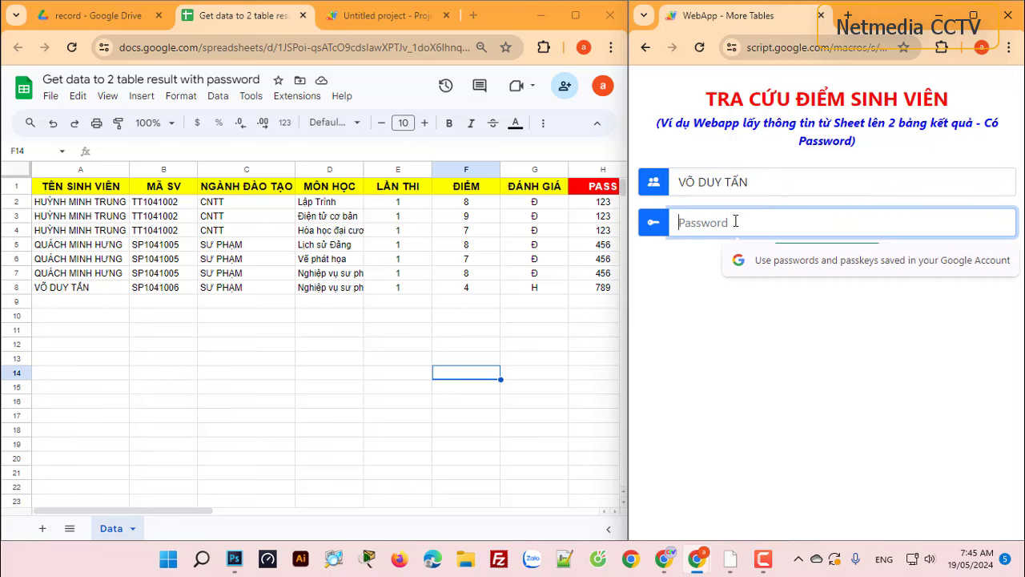
{"action": "type", "text": "789"}
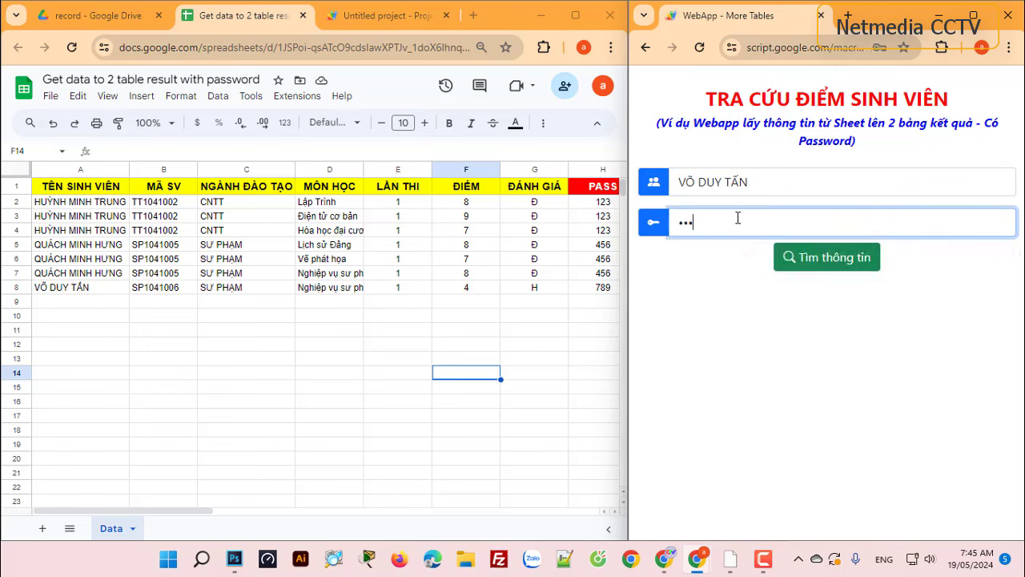
{"action": "left_click", "coordinate": [798, 258]}
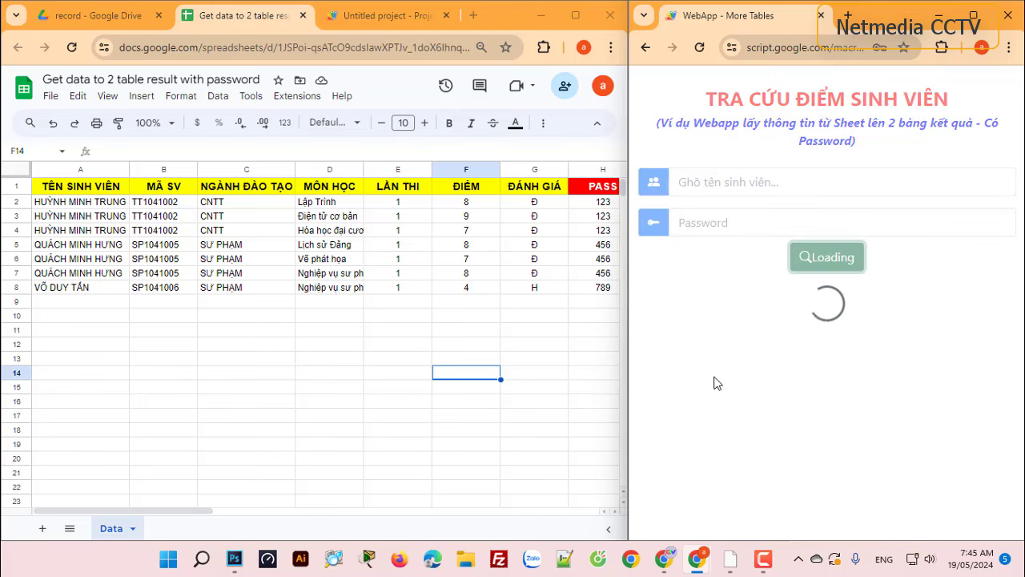